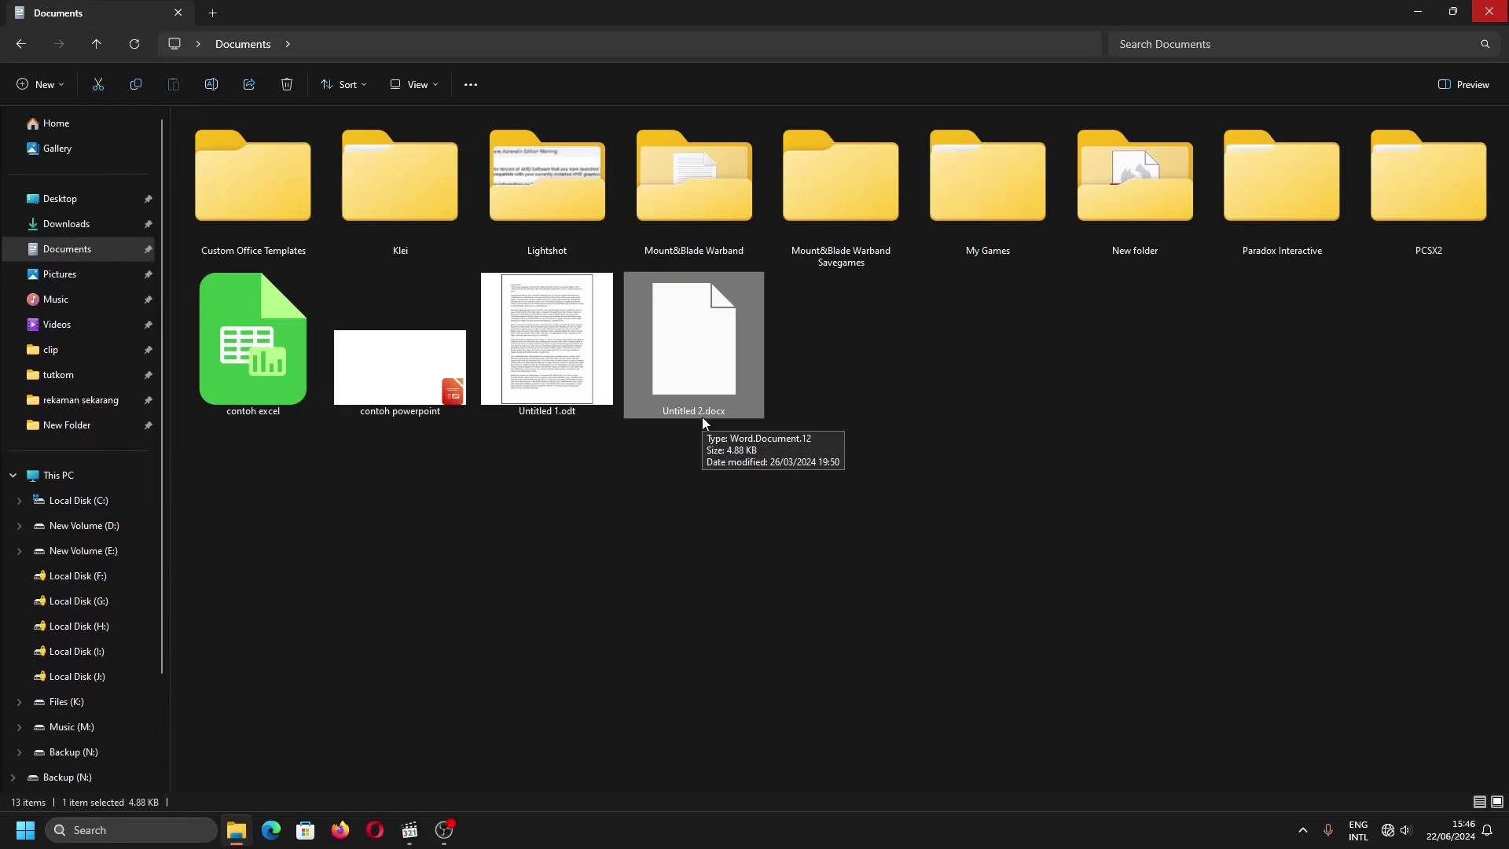
left_click(425, 407)
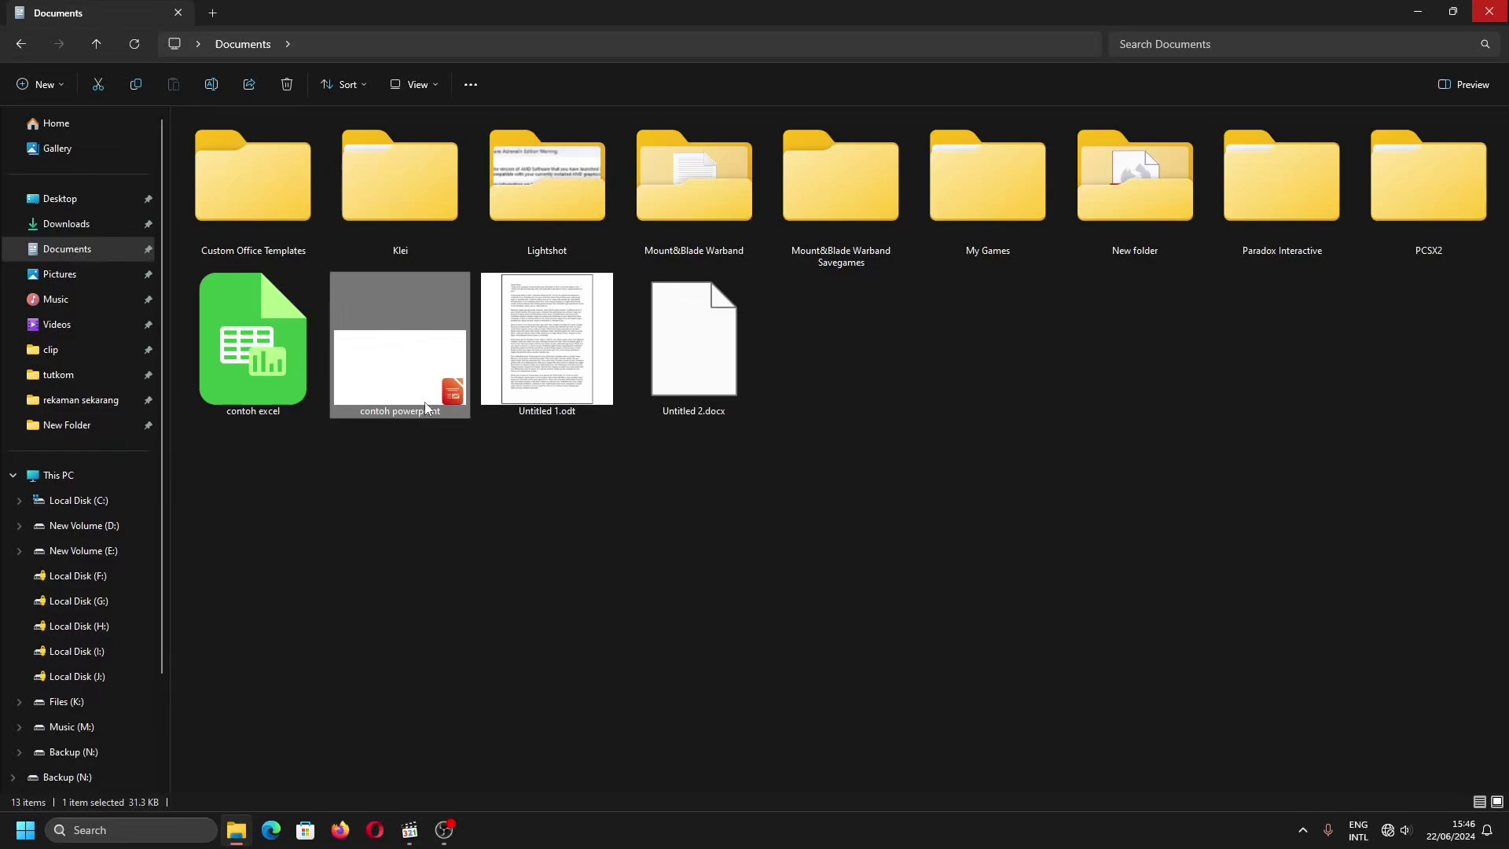
left_click(262, 382)
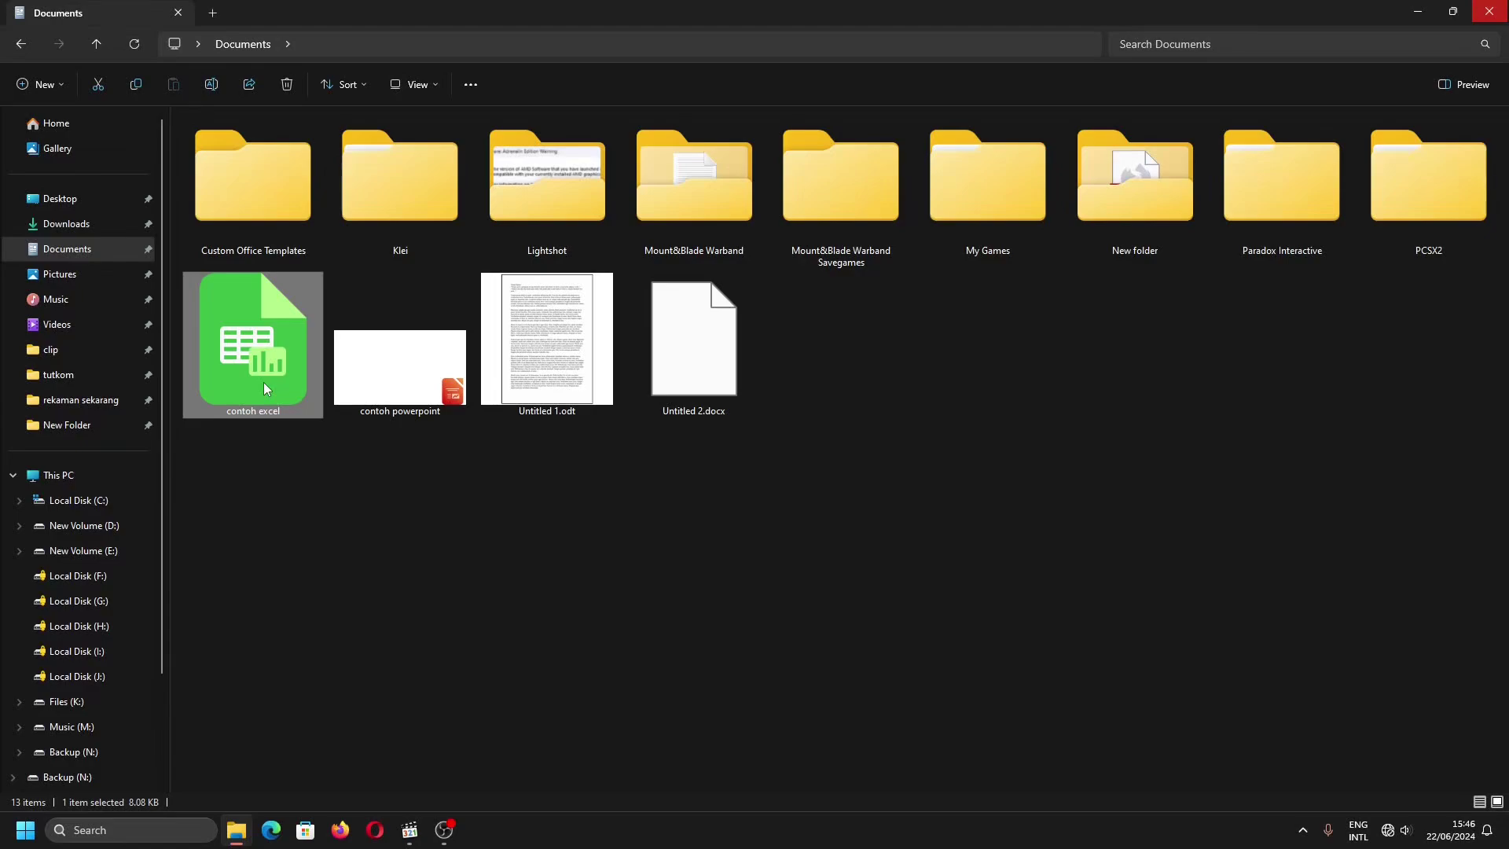
Open Untitled 2.docx with Word for this one time only, and close the document after viewing it
right_click(672, 391)
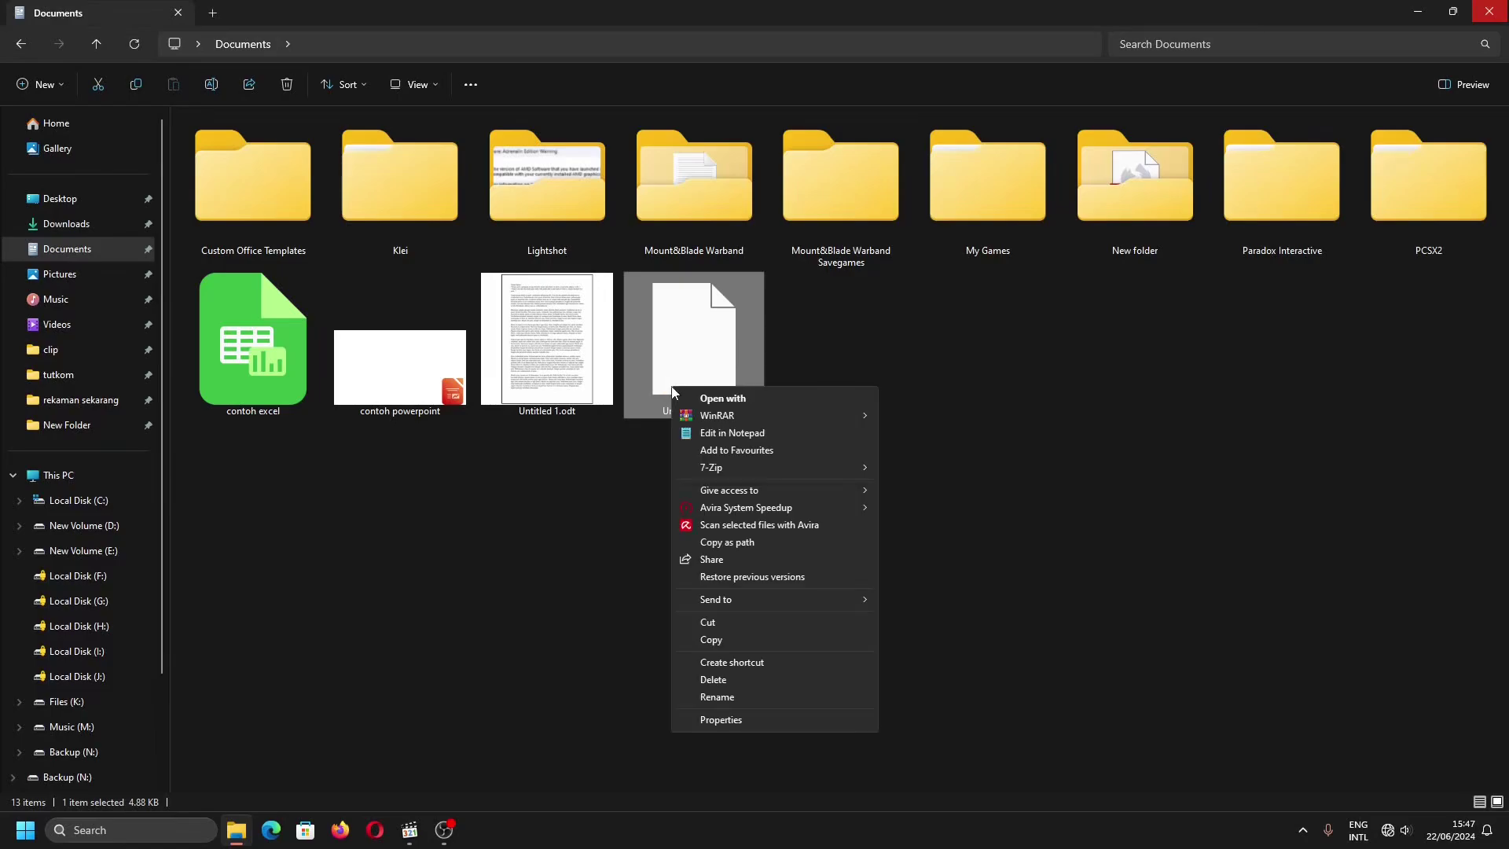
left_click(726, 401)
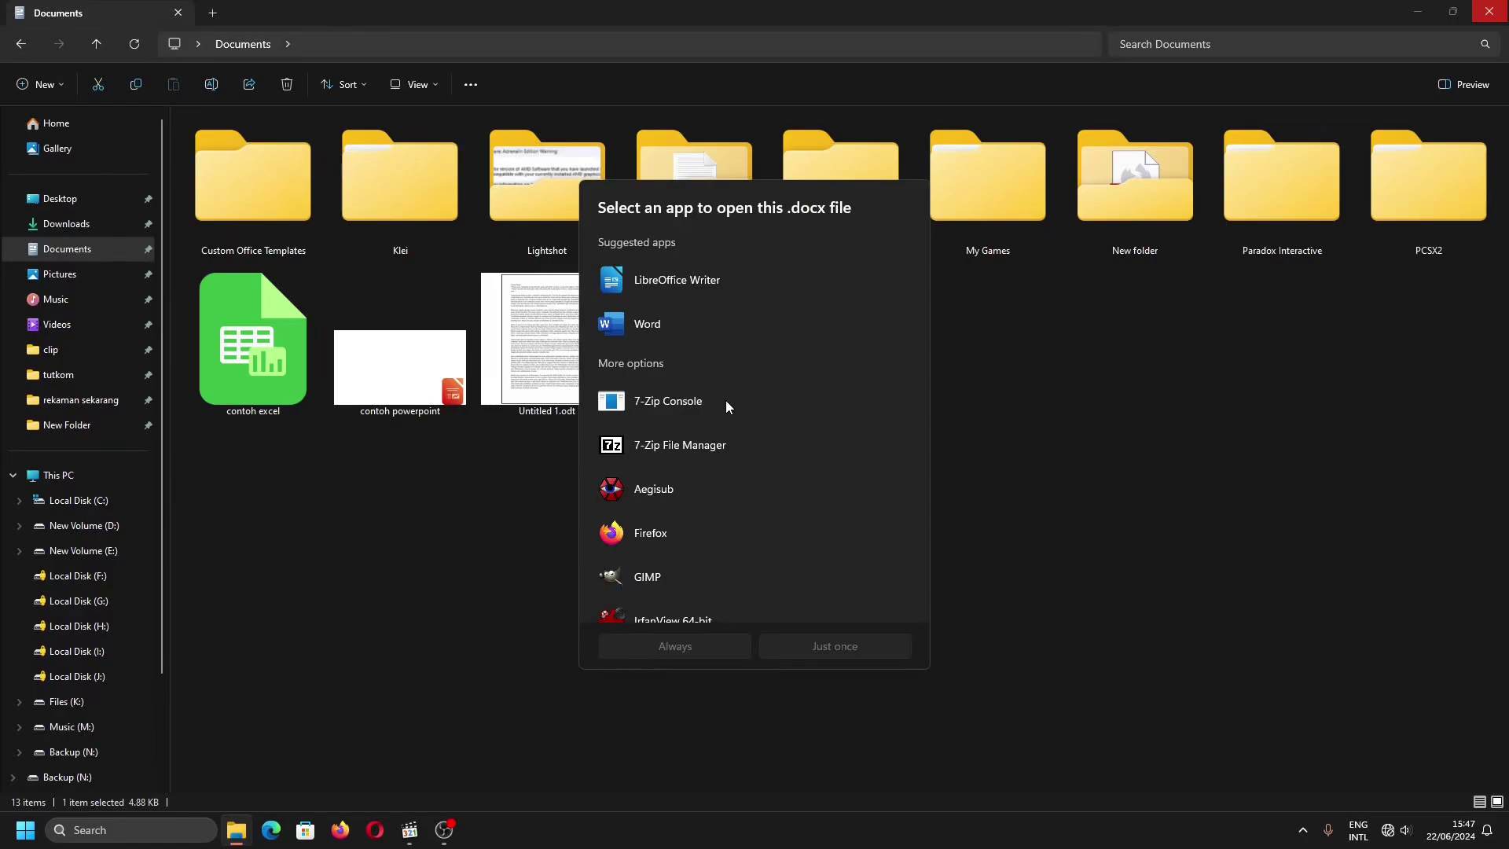
left_click(717, 335)
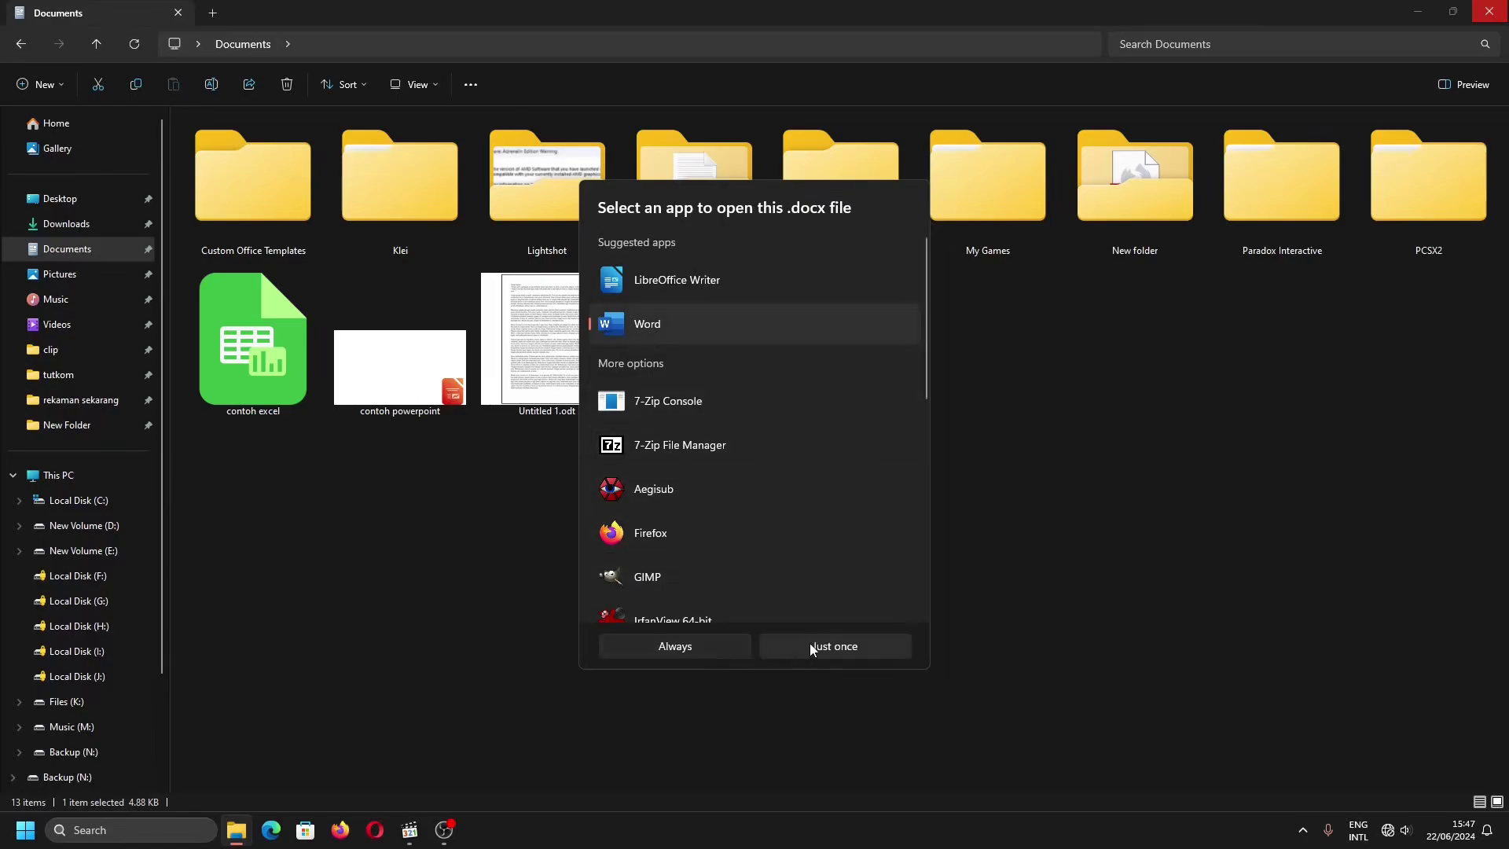
left_click(858, 650)
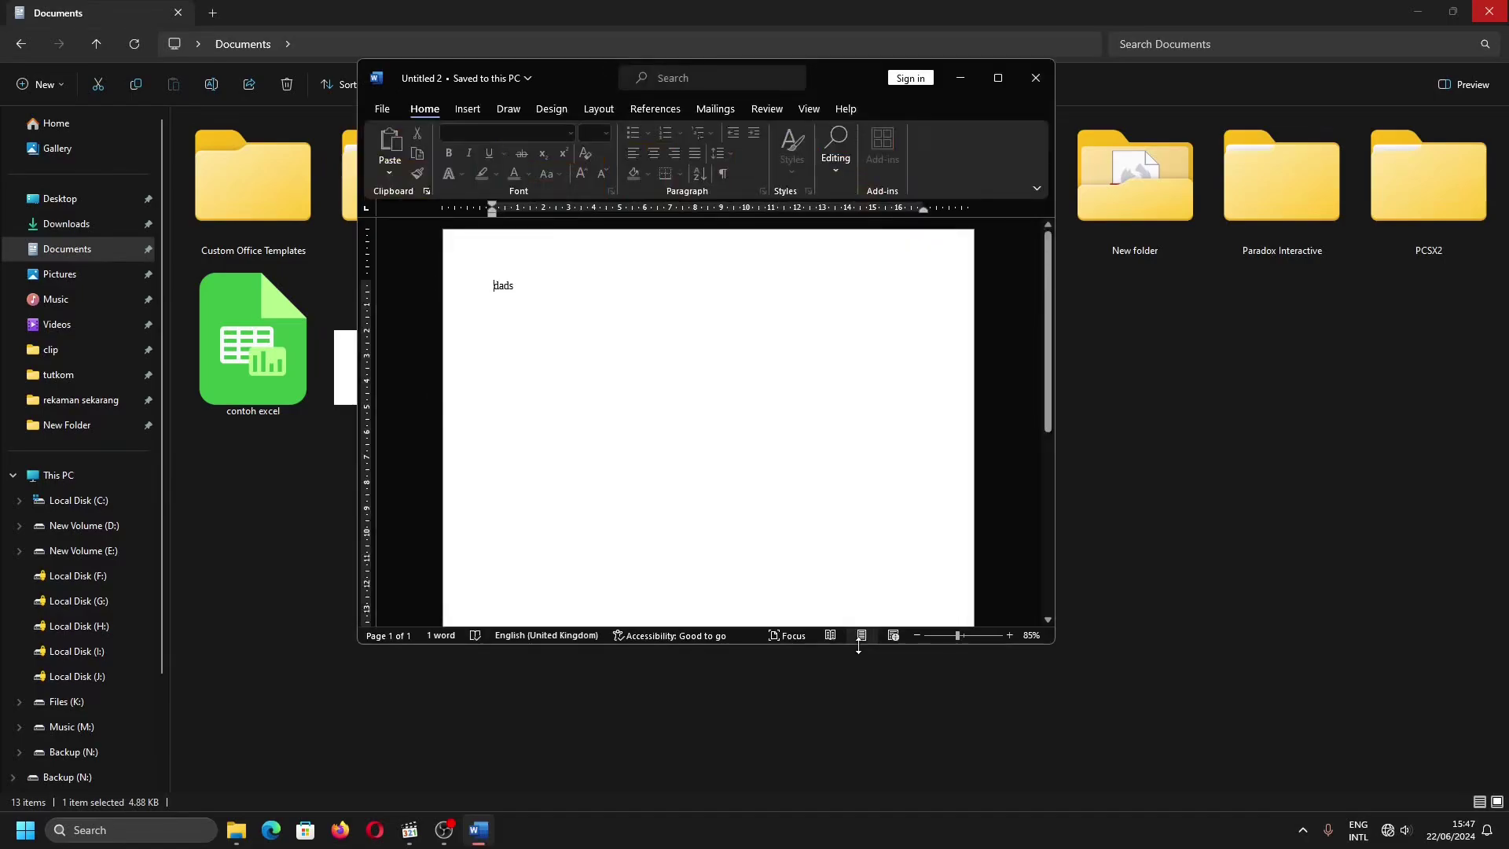
key("alt+F4")
Make Word the permanent default app for .docx files using Untitled 2.docx, and return to the Documents folder
right_click(726, 369)
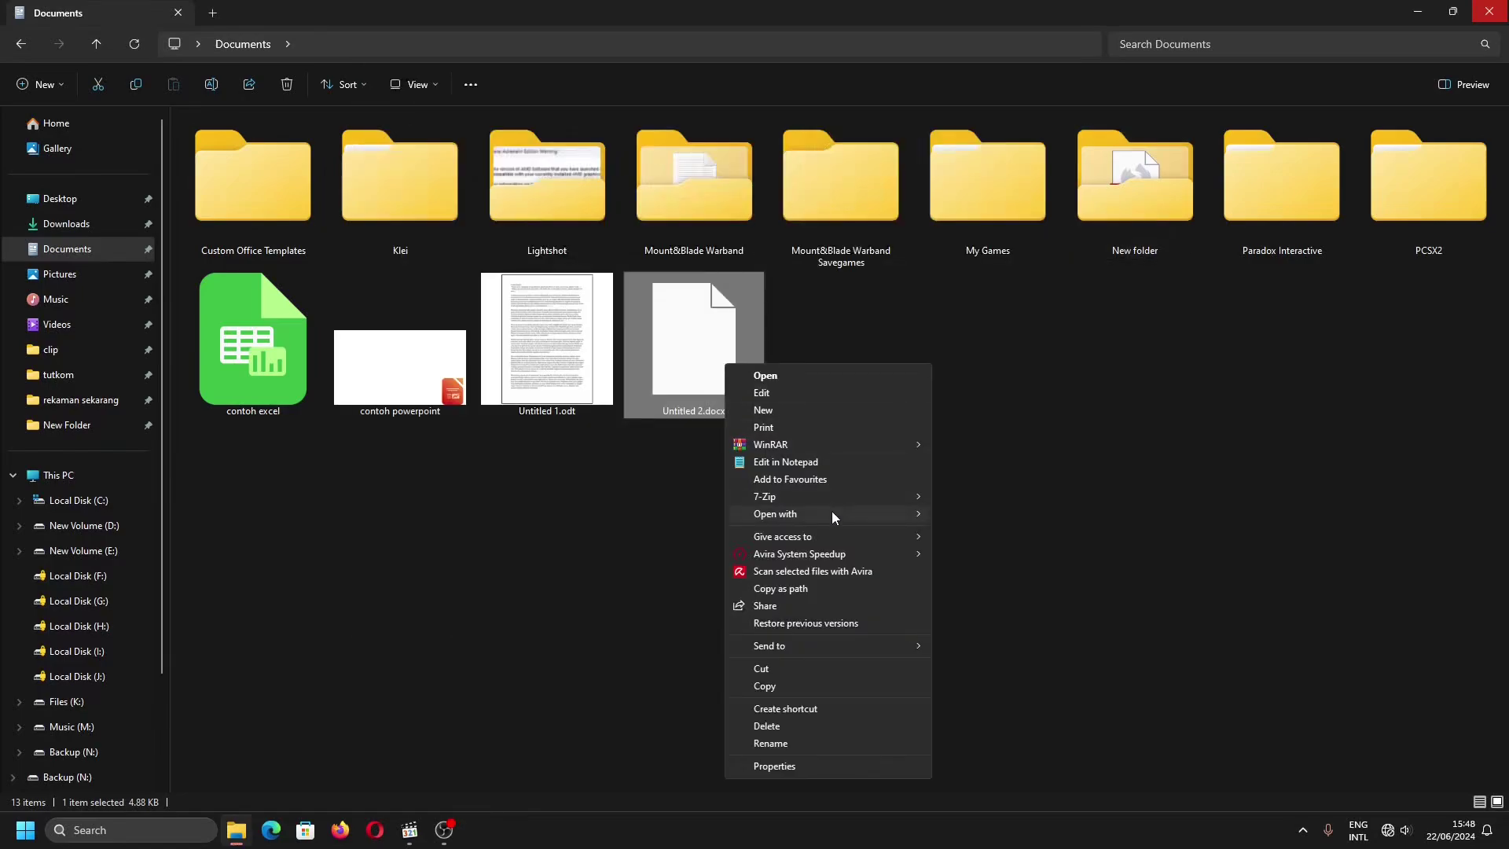
mouse_move(831, 511)
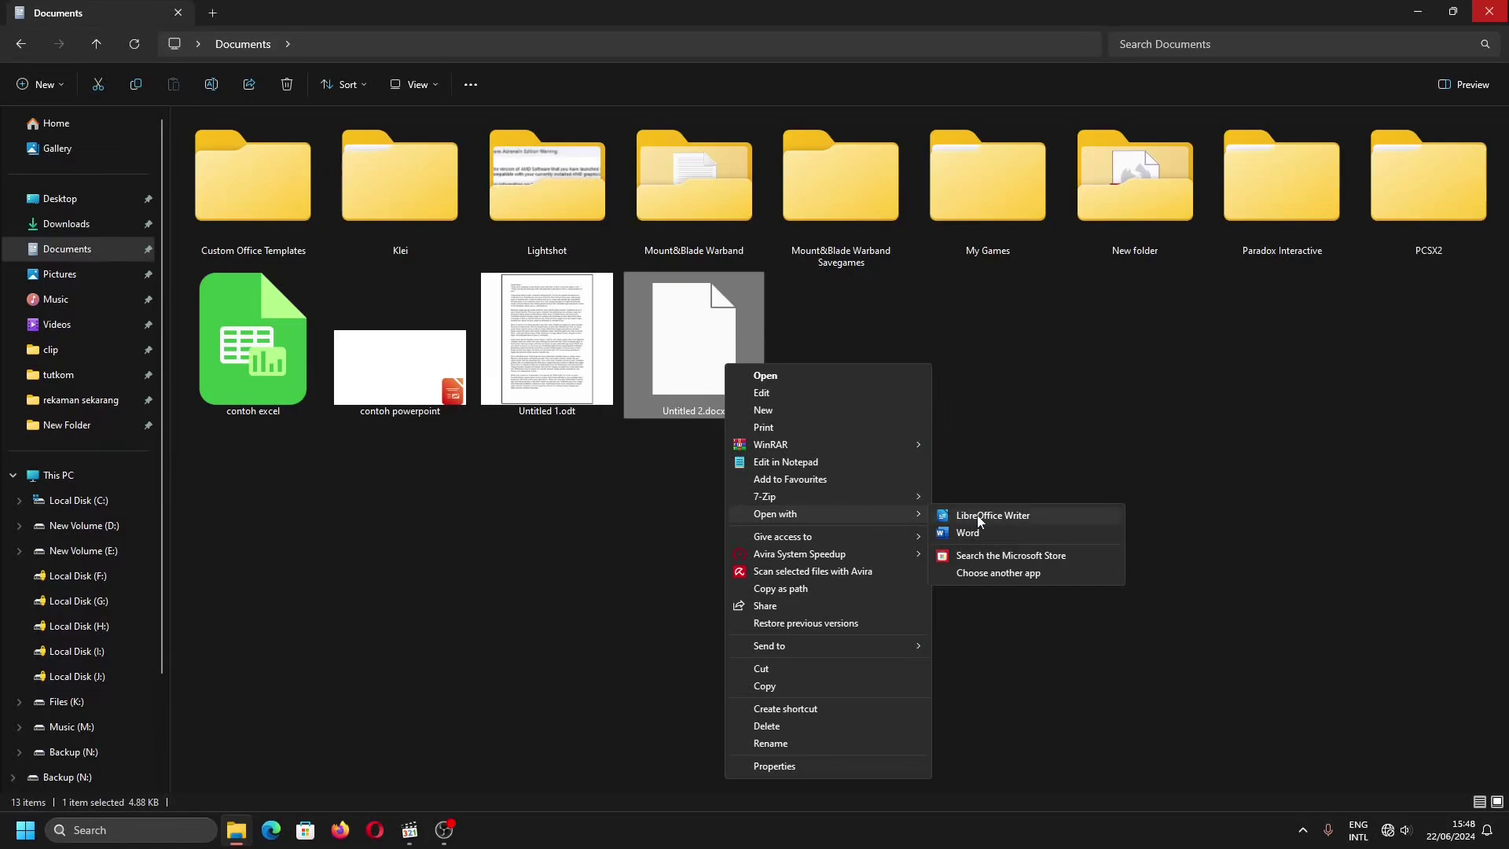
left_click(1013, 574)
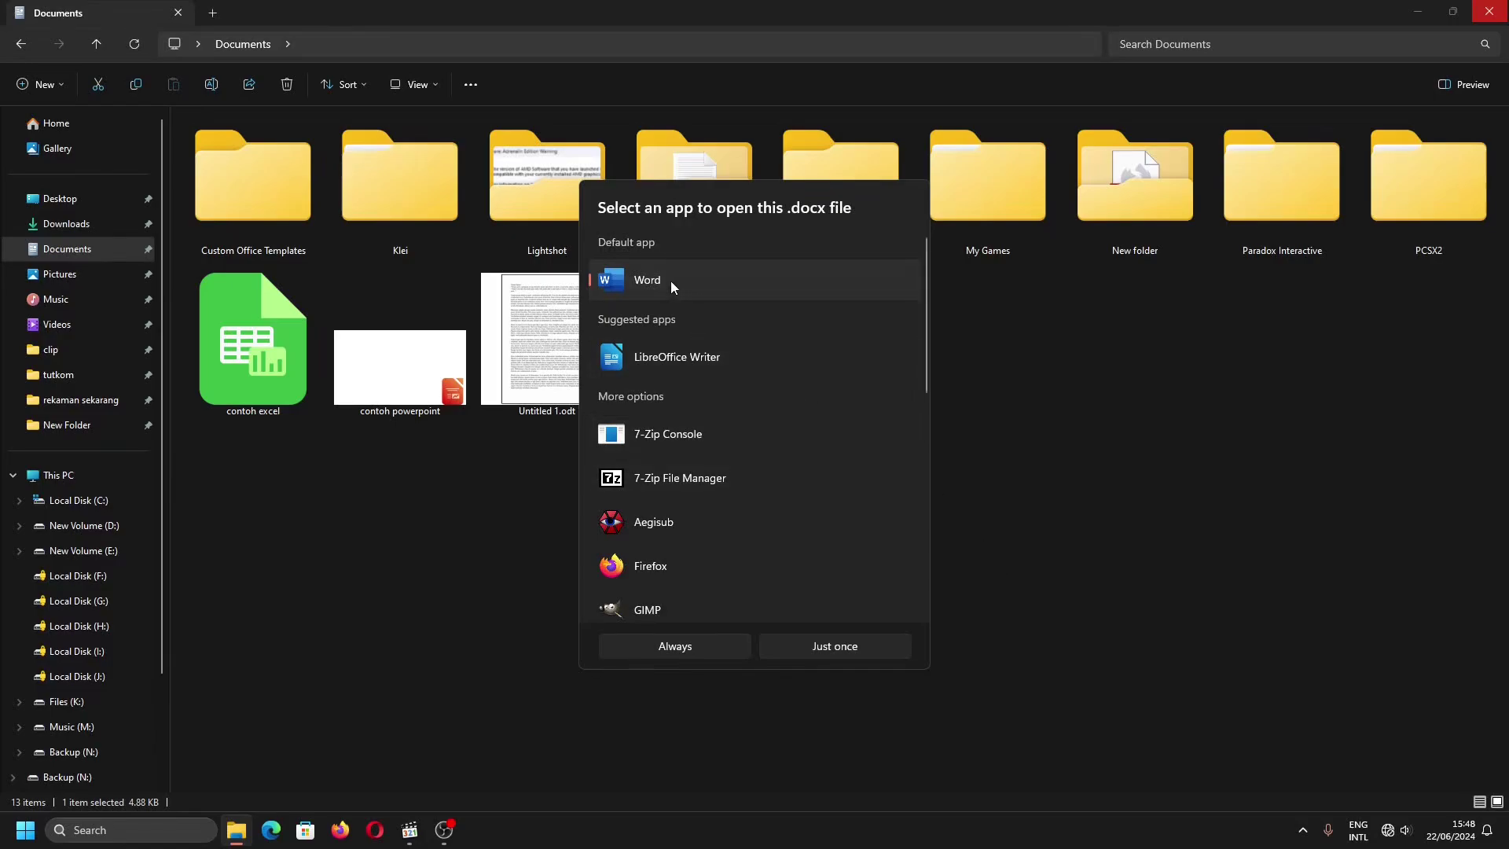
left_click(718, 652)
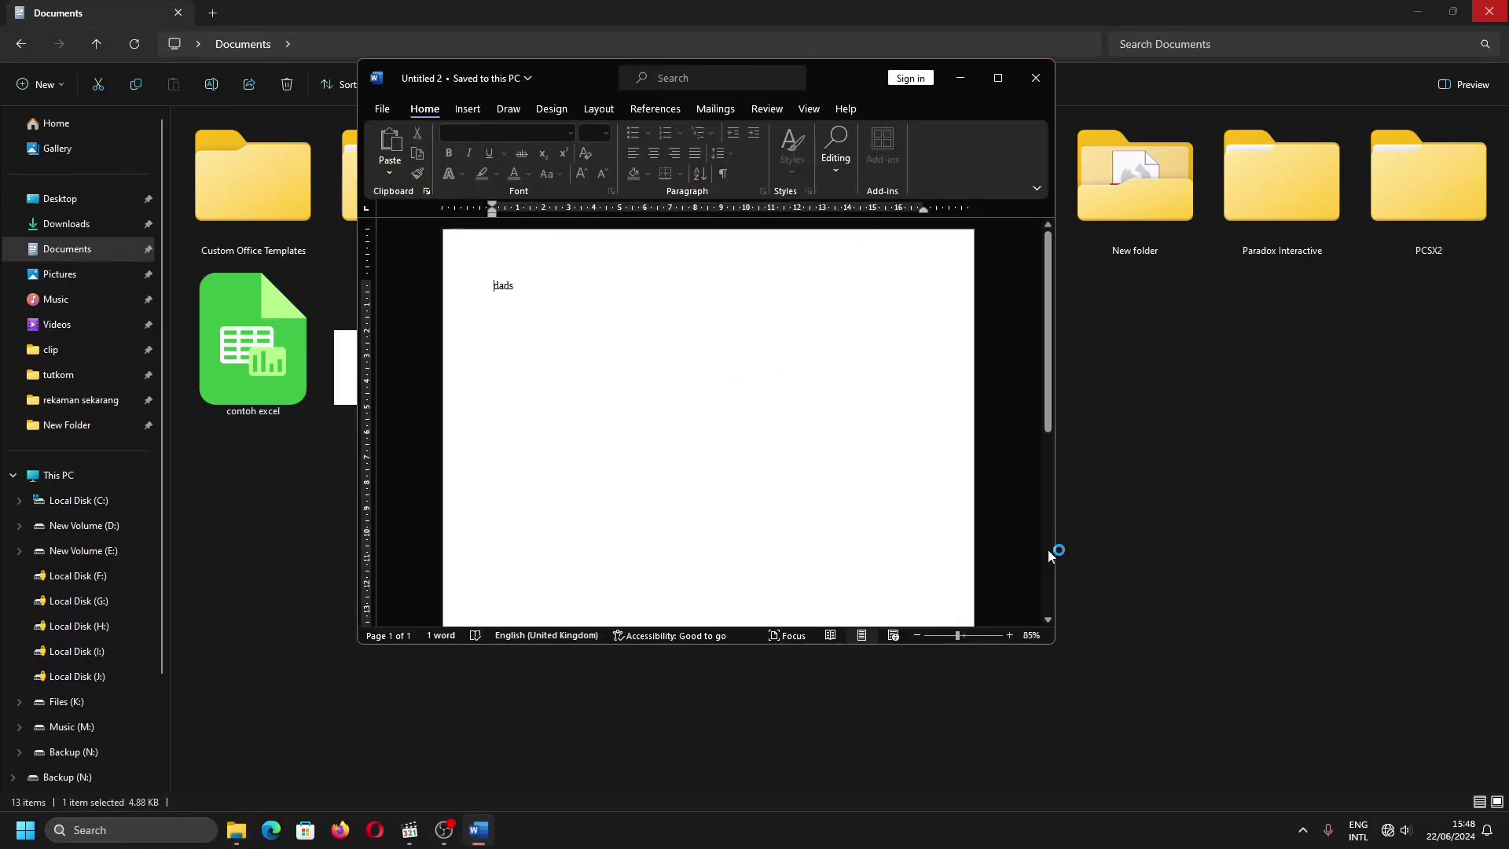
left_click(1120, 517)
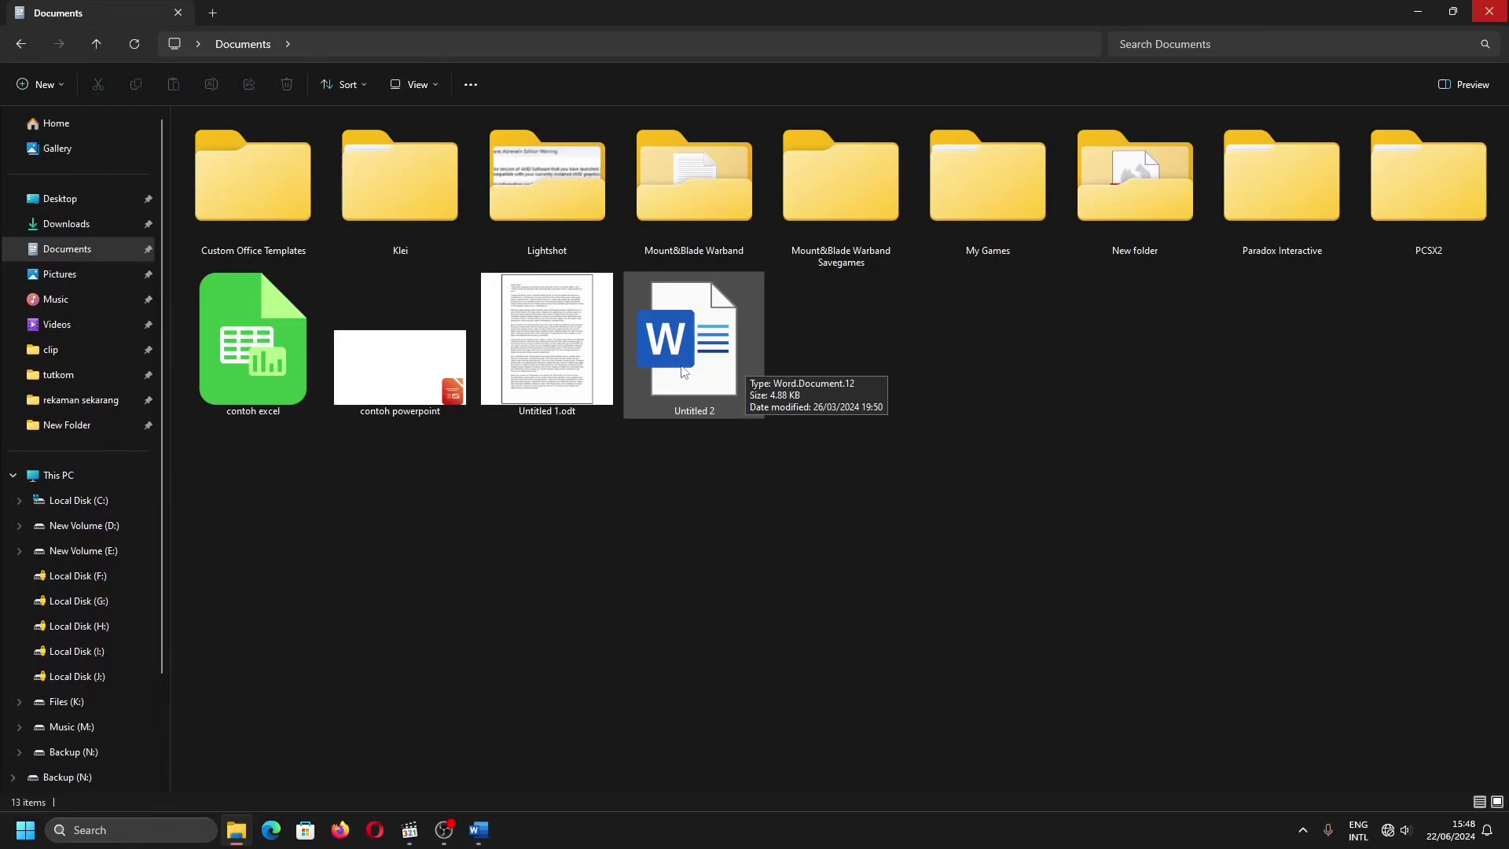
Make PowerPoint the permanent default app for .pptx files using the contoh powerpoint file
right_click(381, 361)
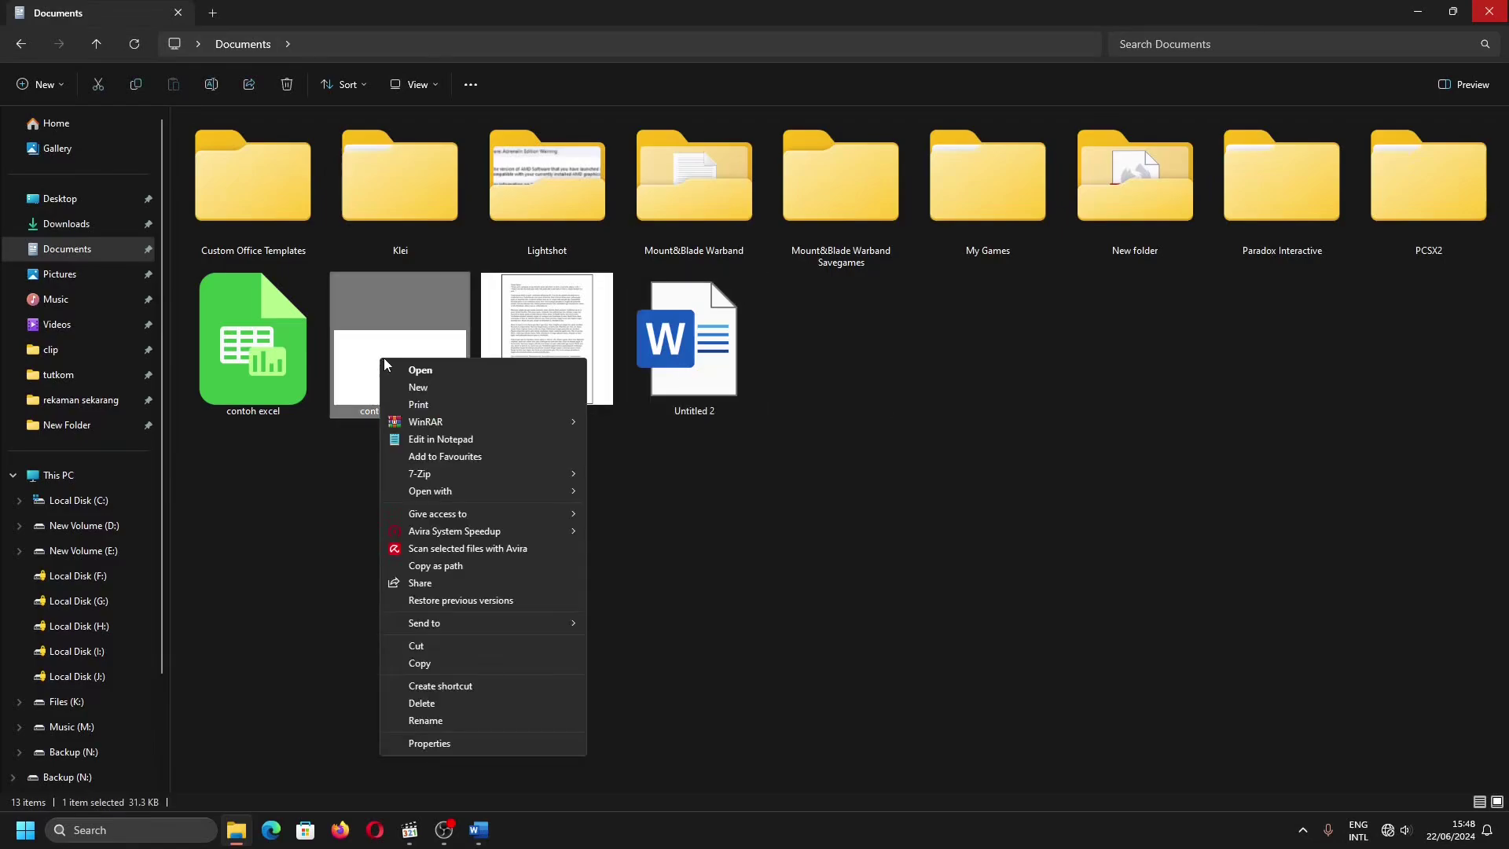
mouse_move(542, 491)
left_click(659, 548)
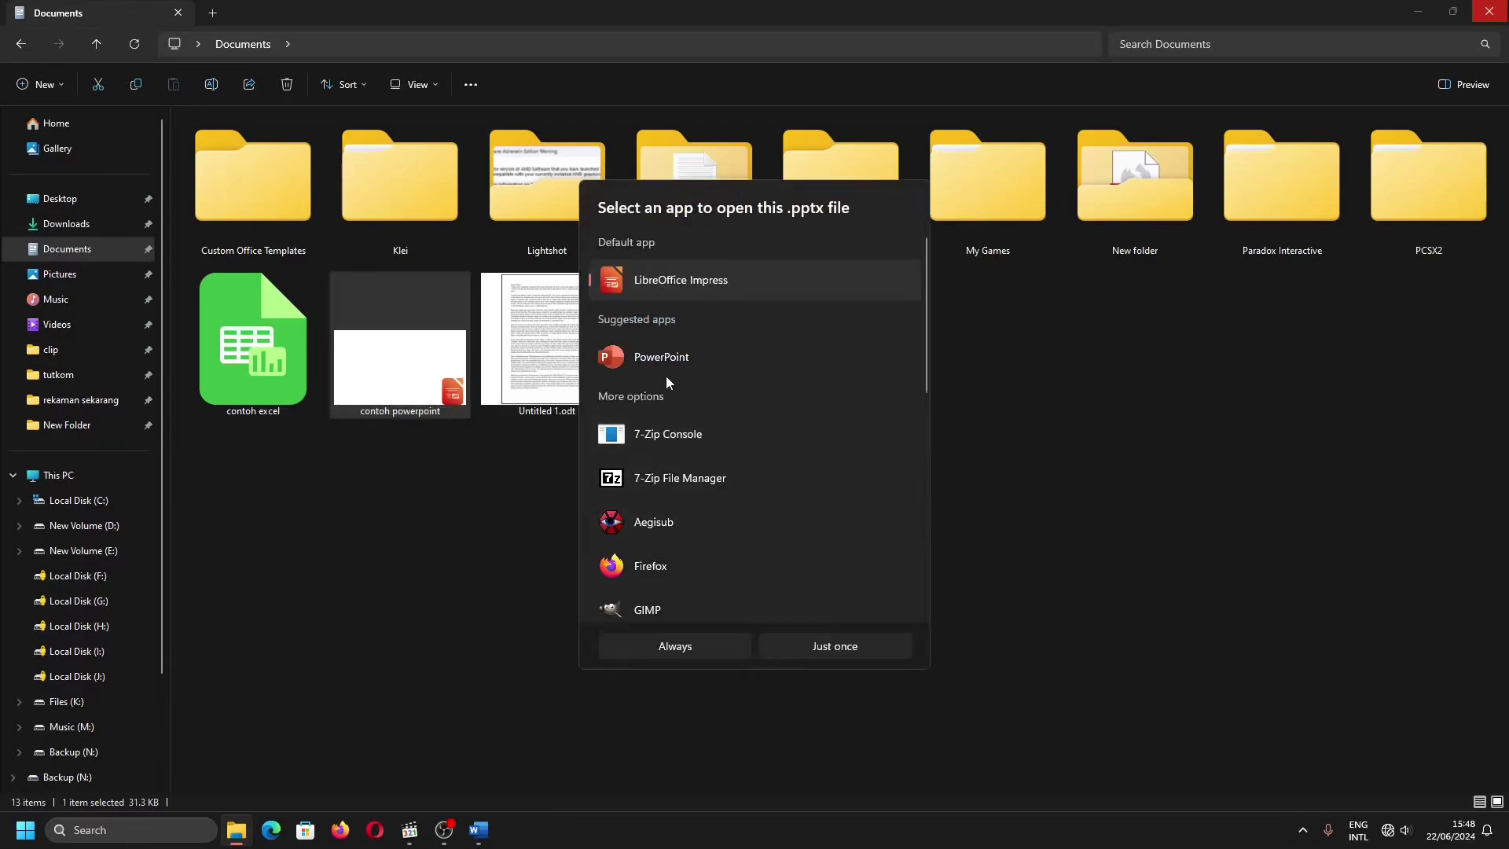
left_click(666, 370)
left_click(674, 646)
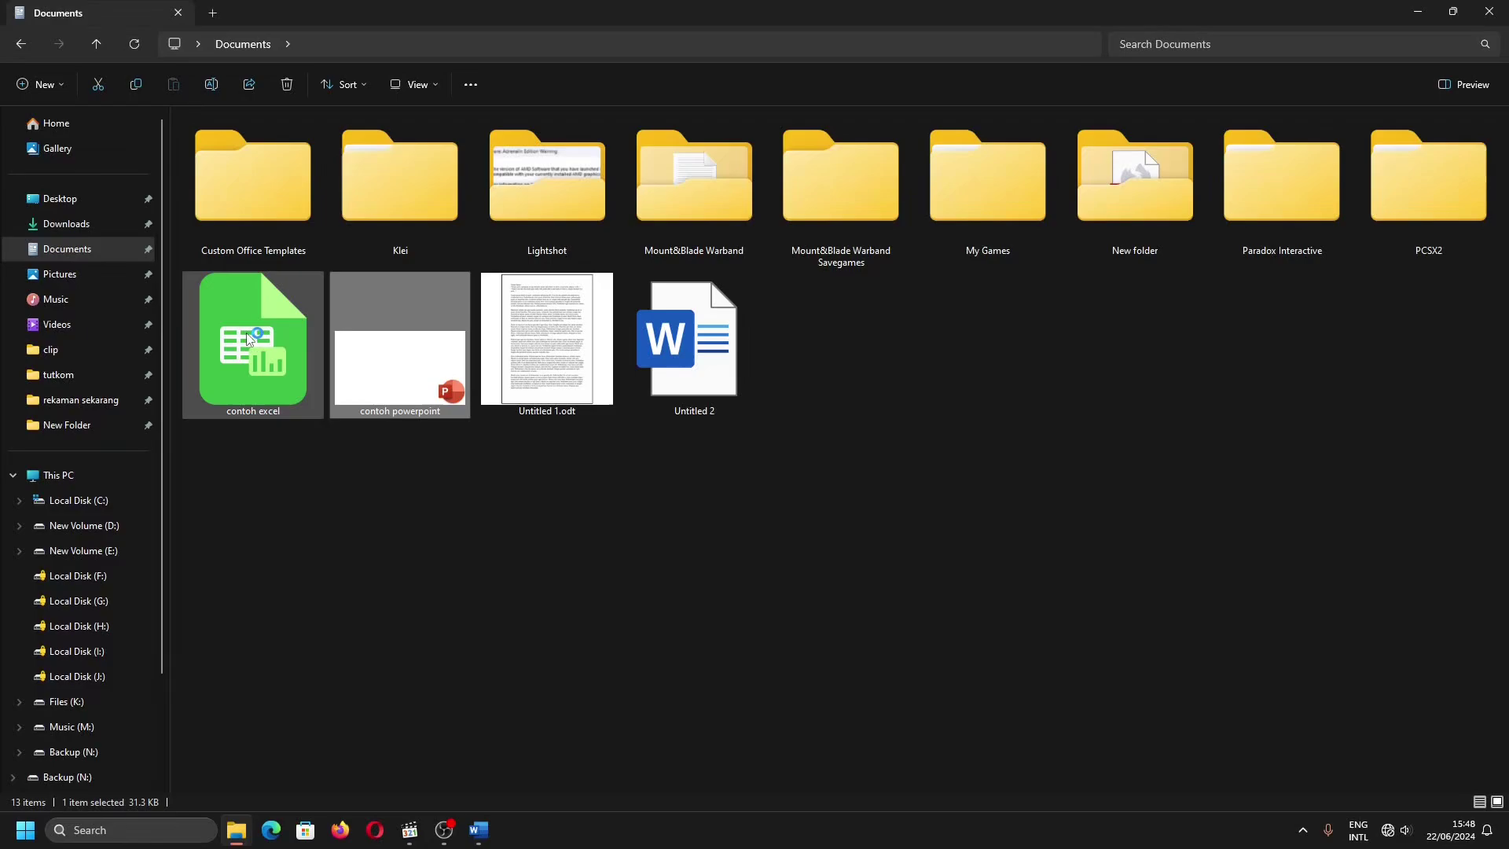
Make Excel the permanent default app for .xlsx files using the contoh excel file, and close the opened workbook
right_click(245, 334)
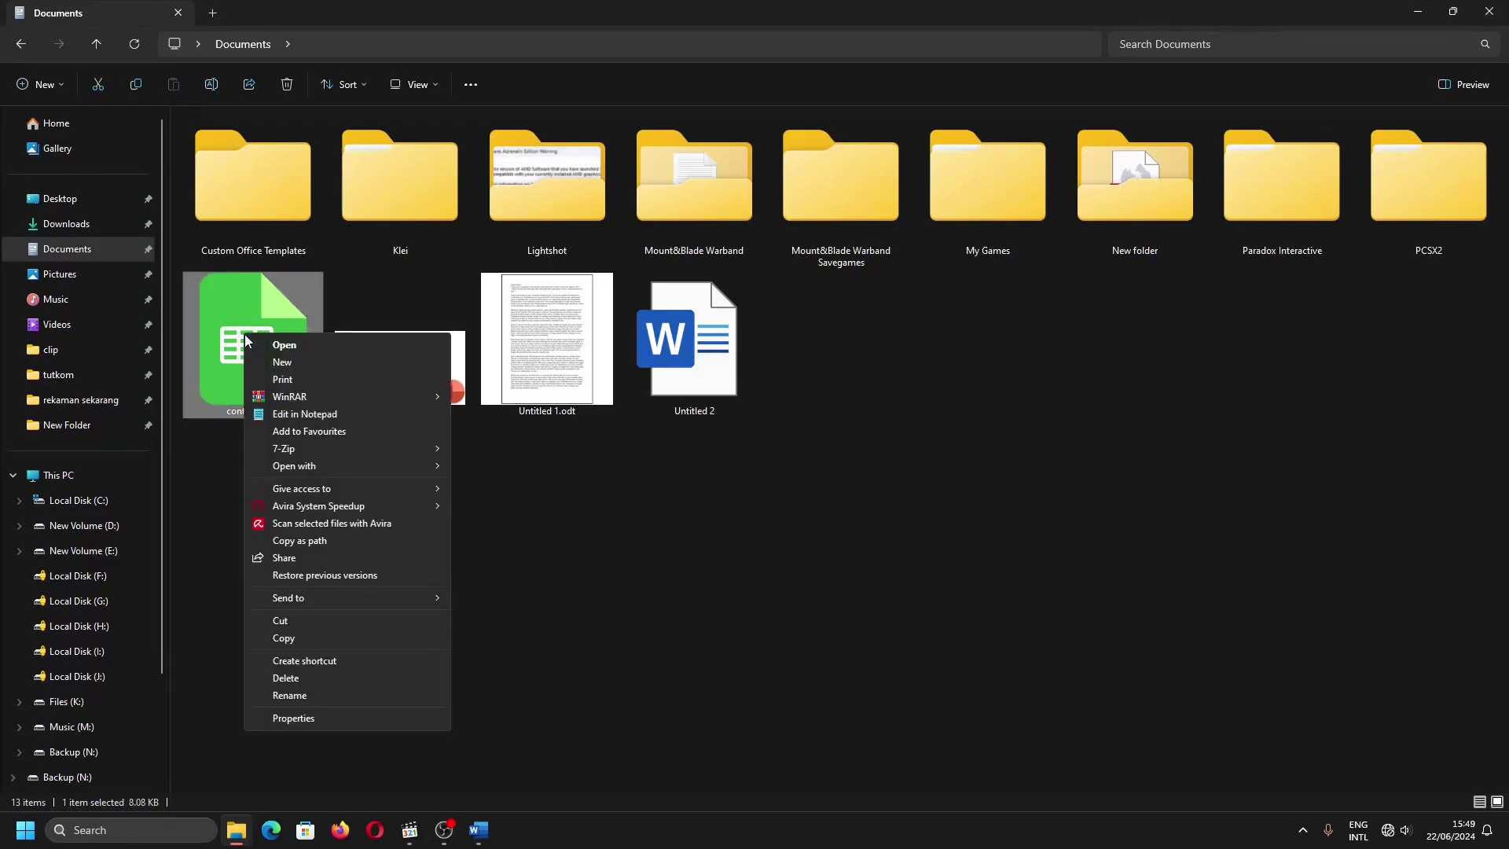
mouse_move(357, 465)
left_click(539, 525)
left_click(738, 366)
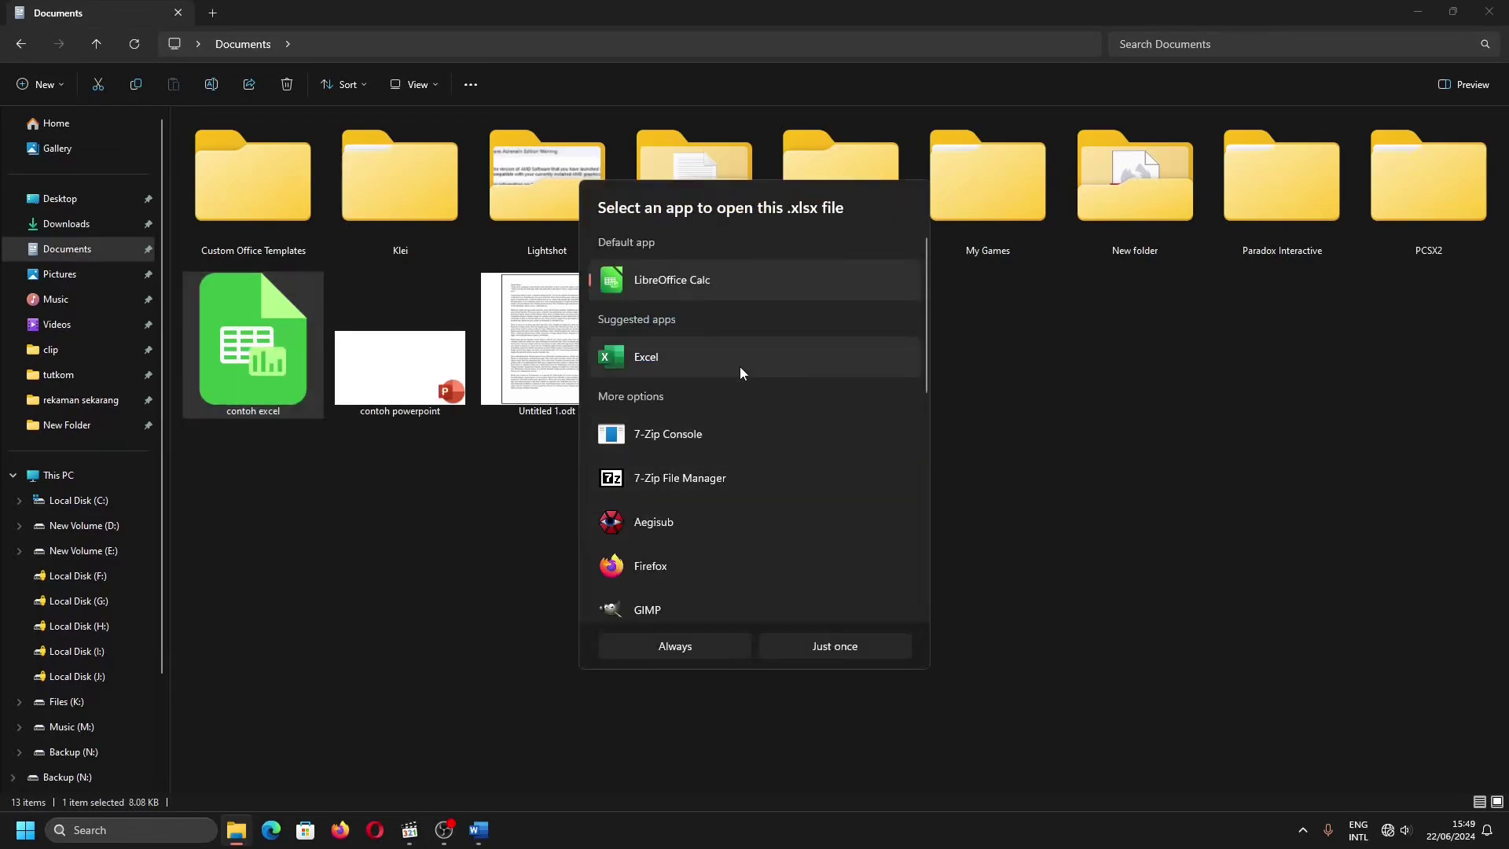
left_click(726, 651)
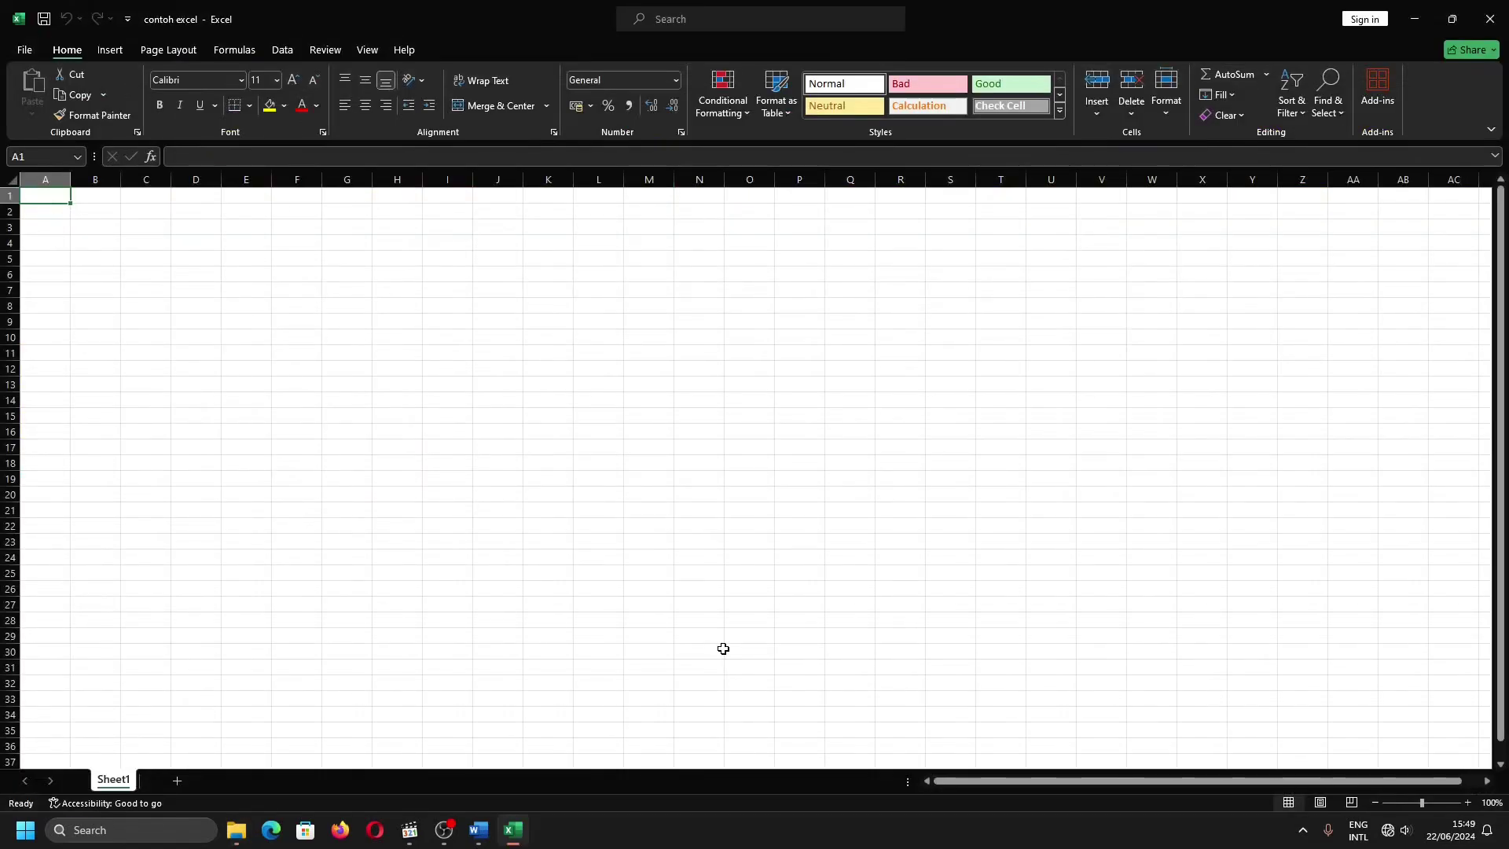
left_click(1489, 18)
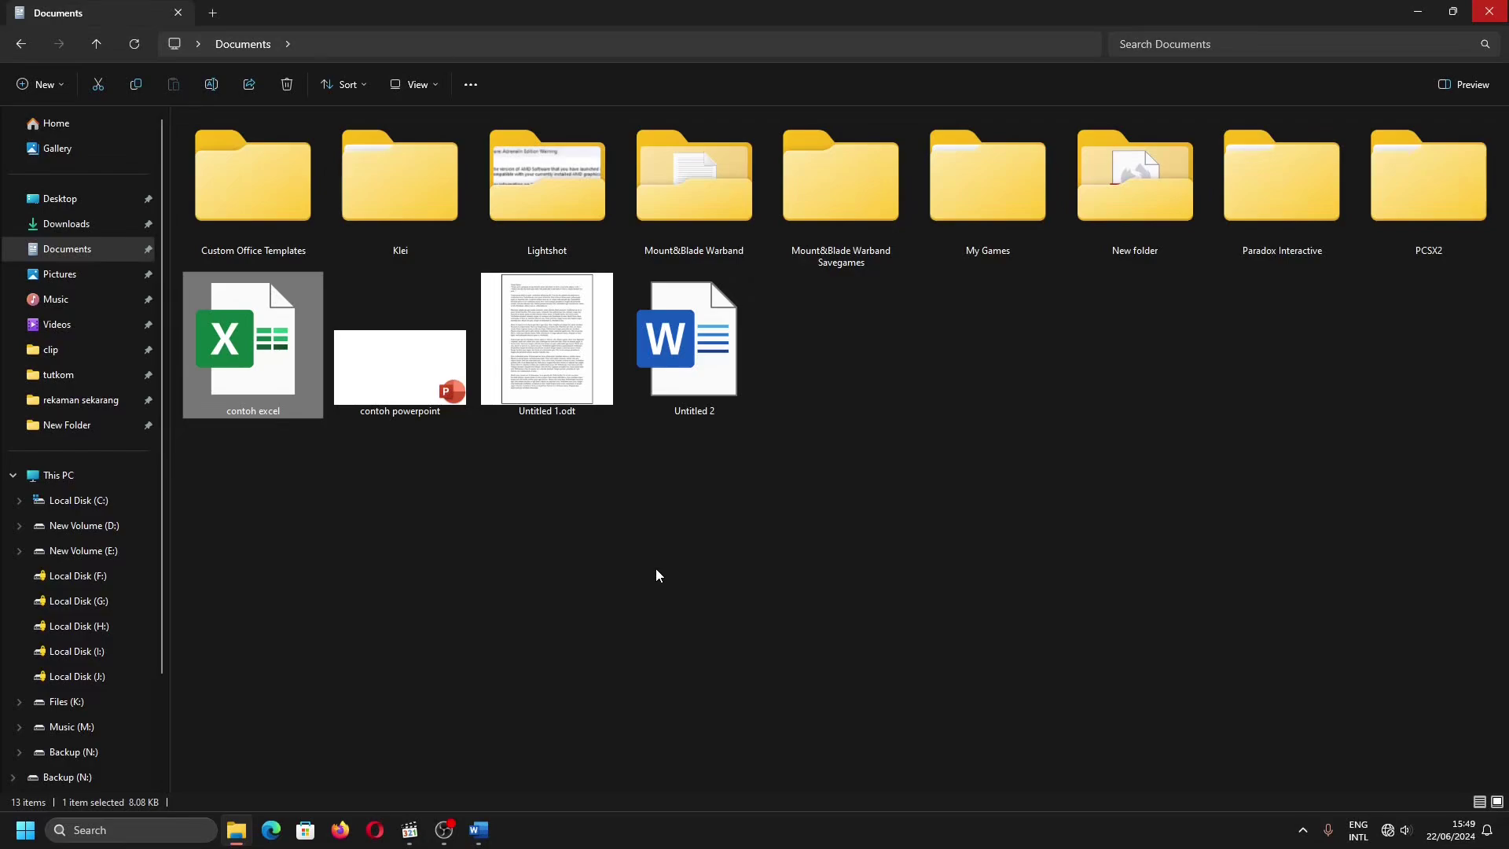
Search Windows for "open with" and go from the file type defaults to the Default apps settings
key("super")
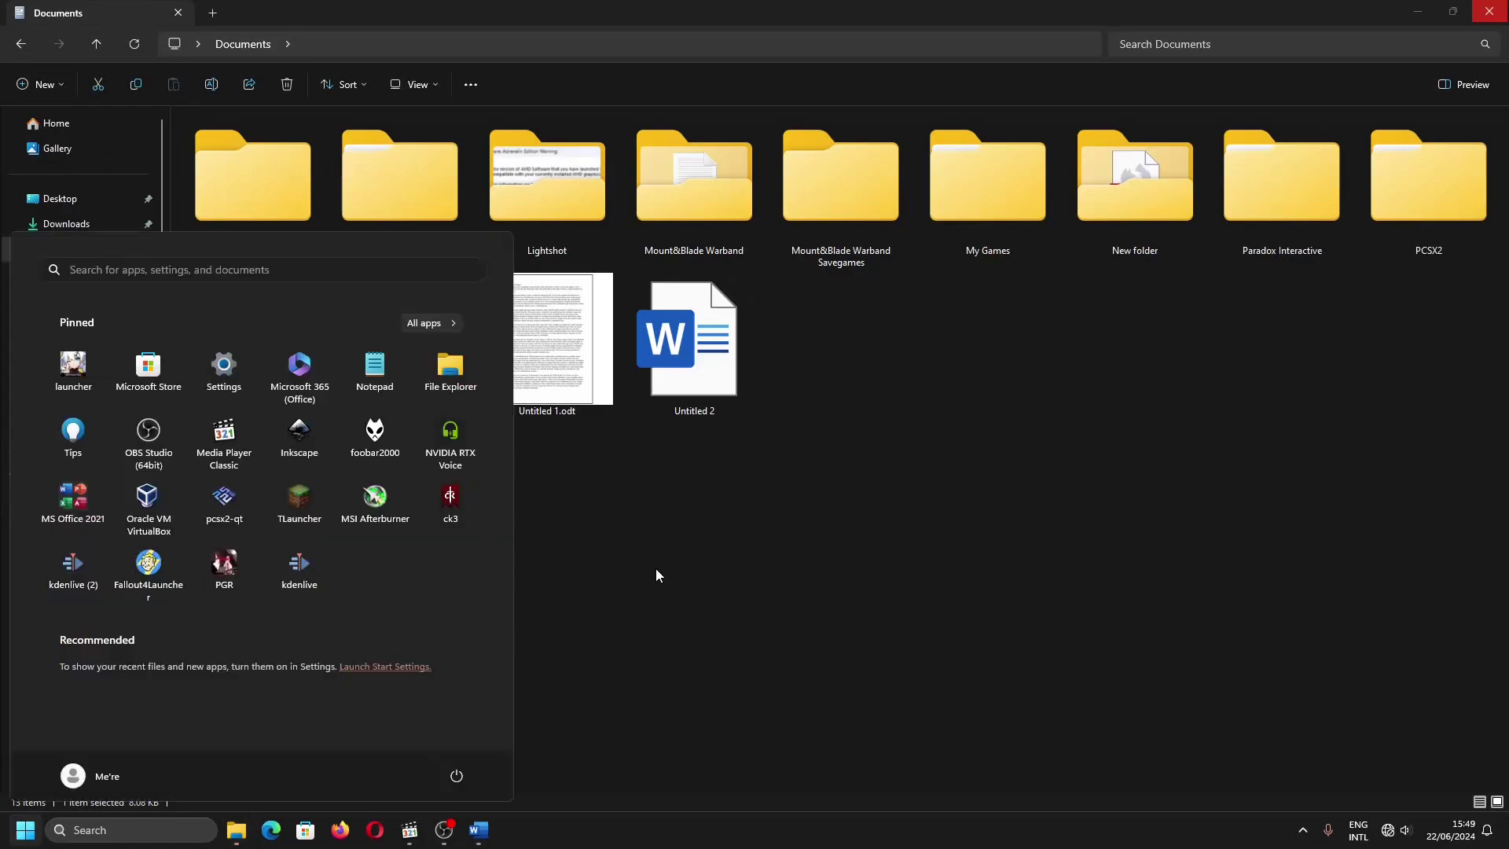
type("open")
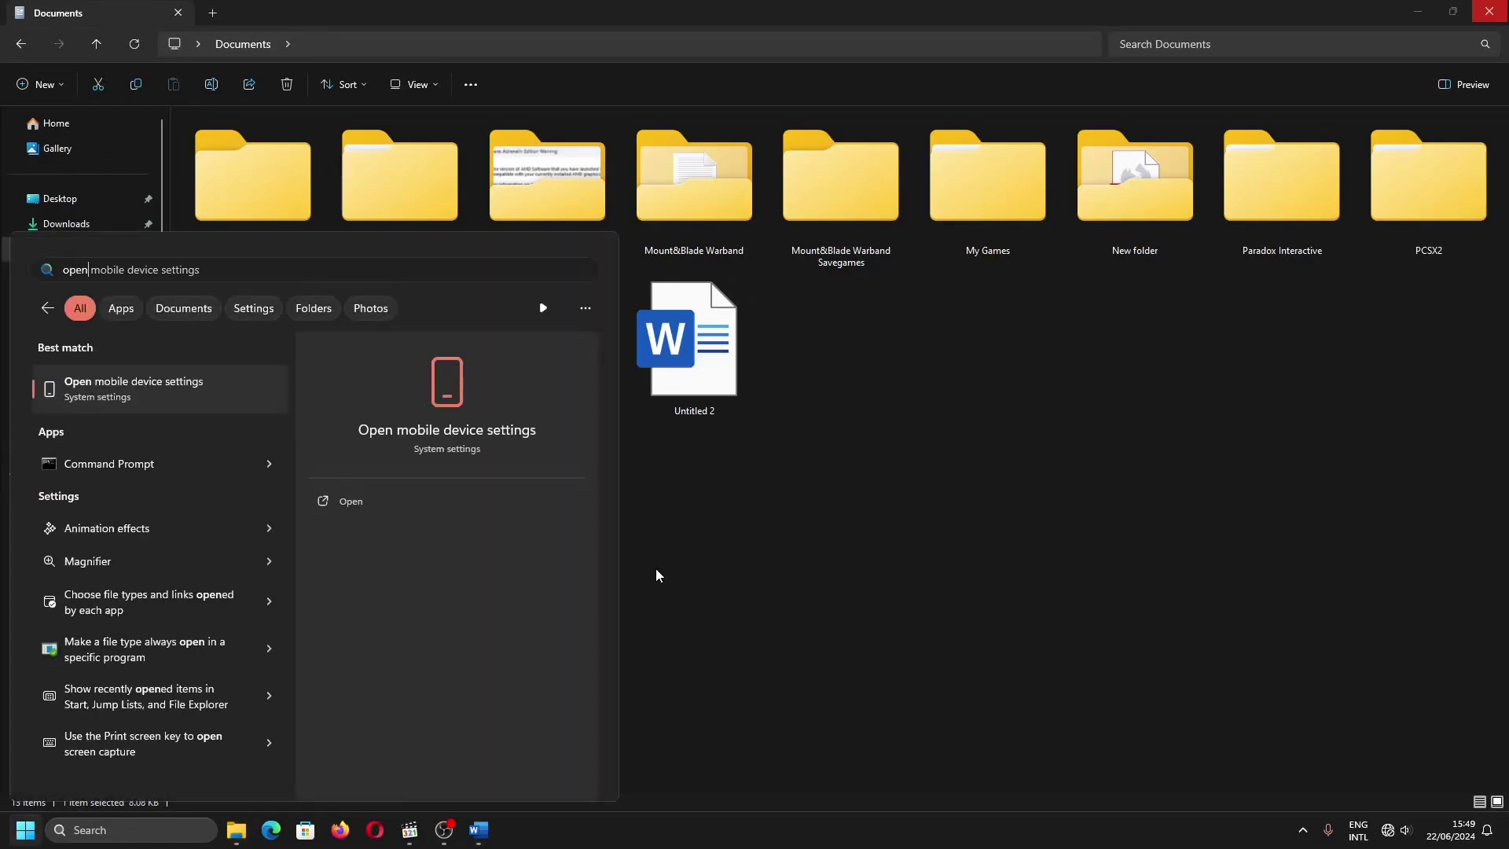
type(" with")
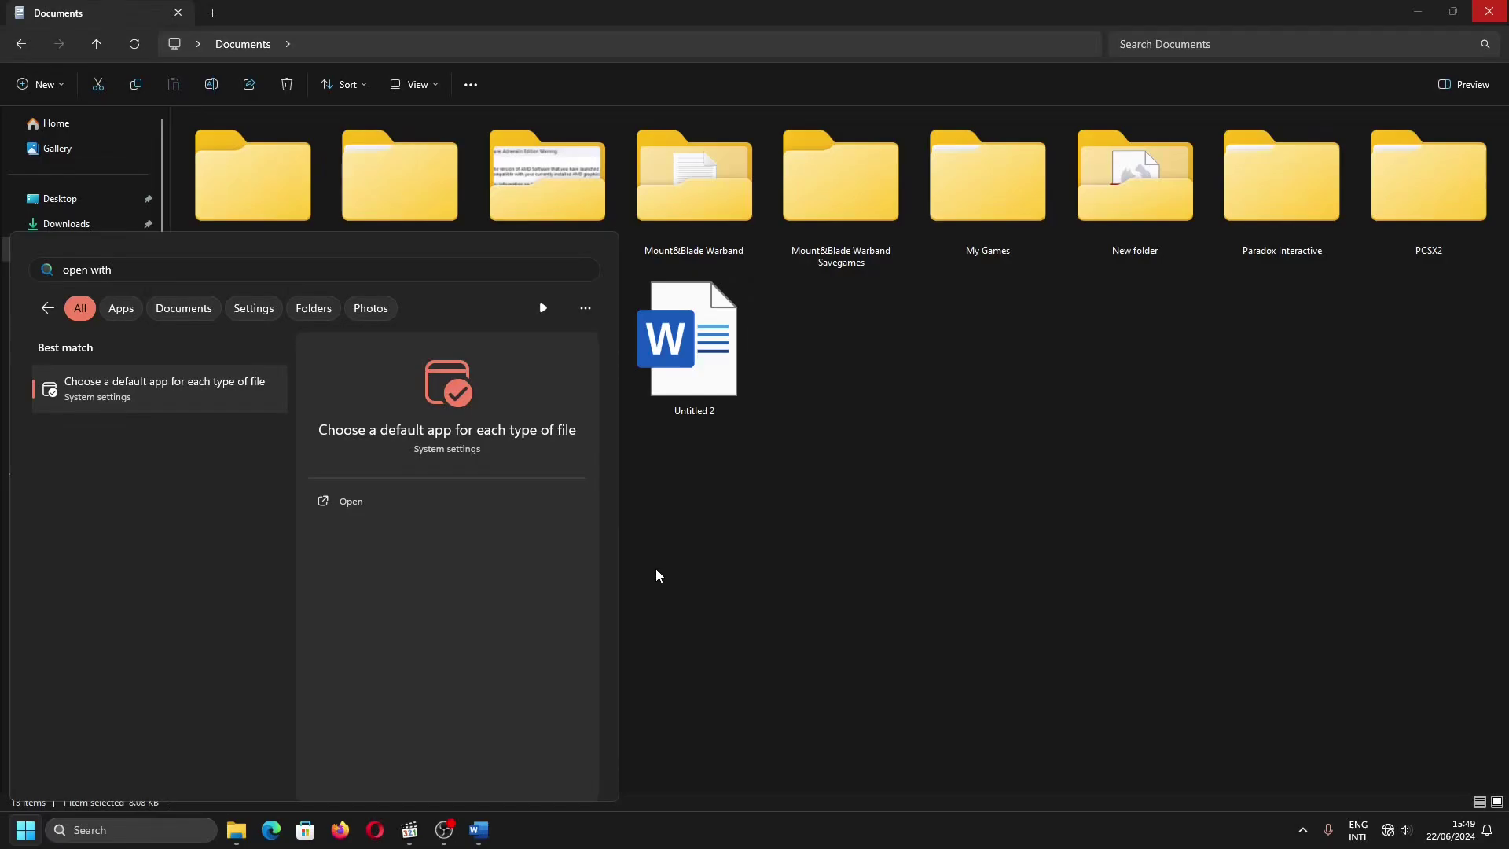
key("Return")
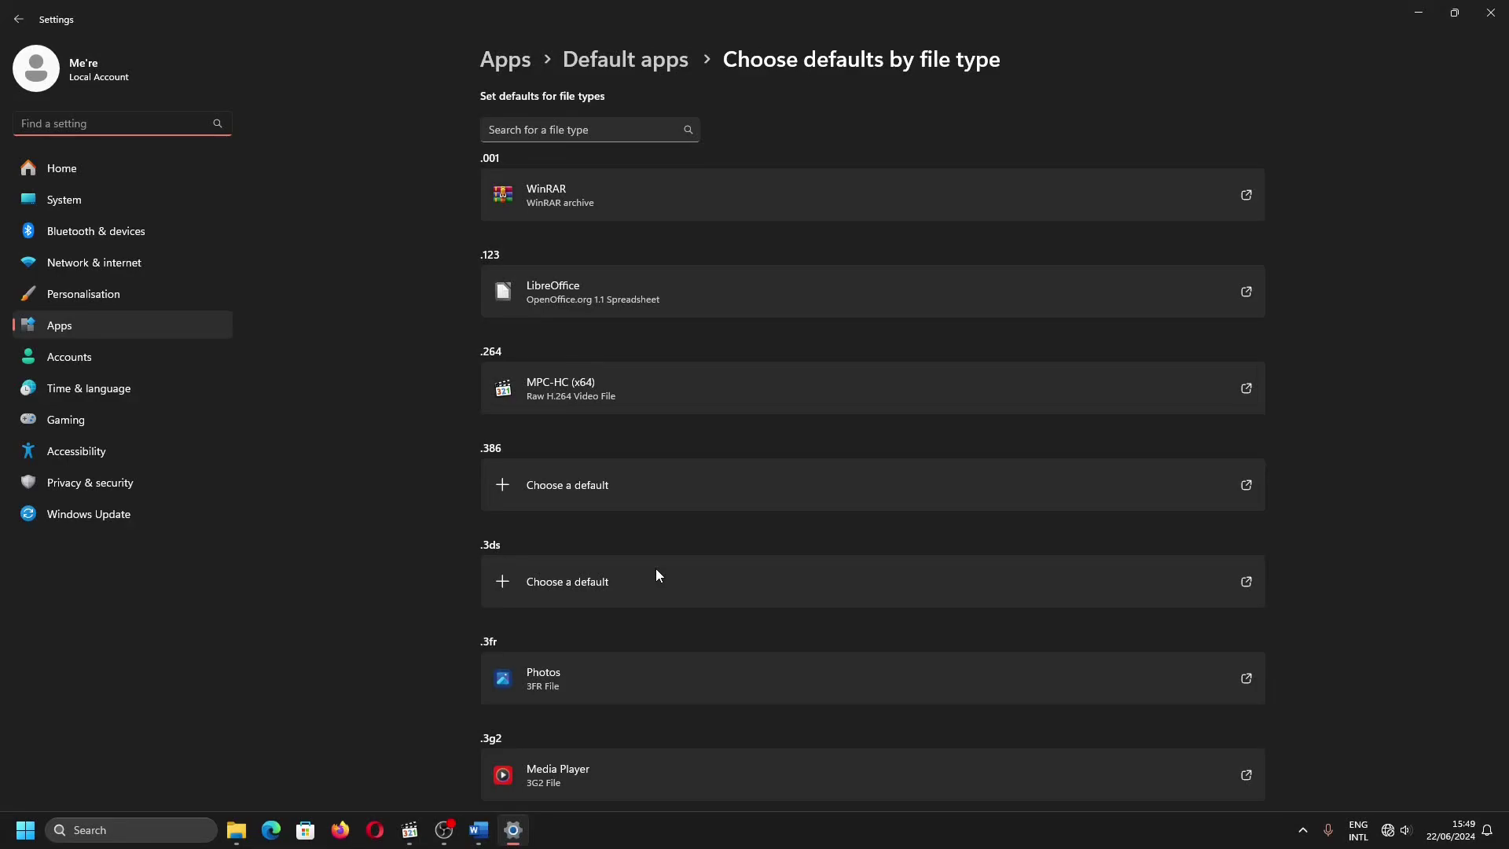
left_click(625, 64)
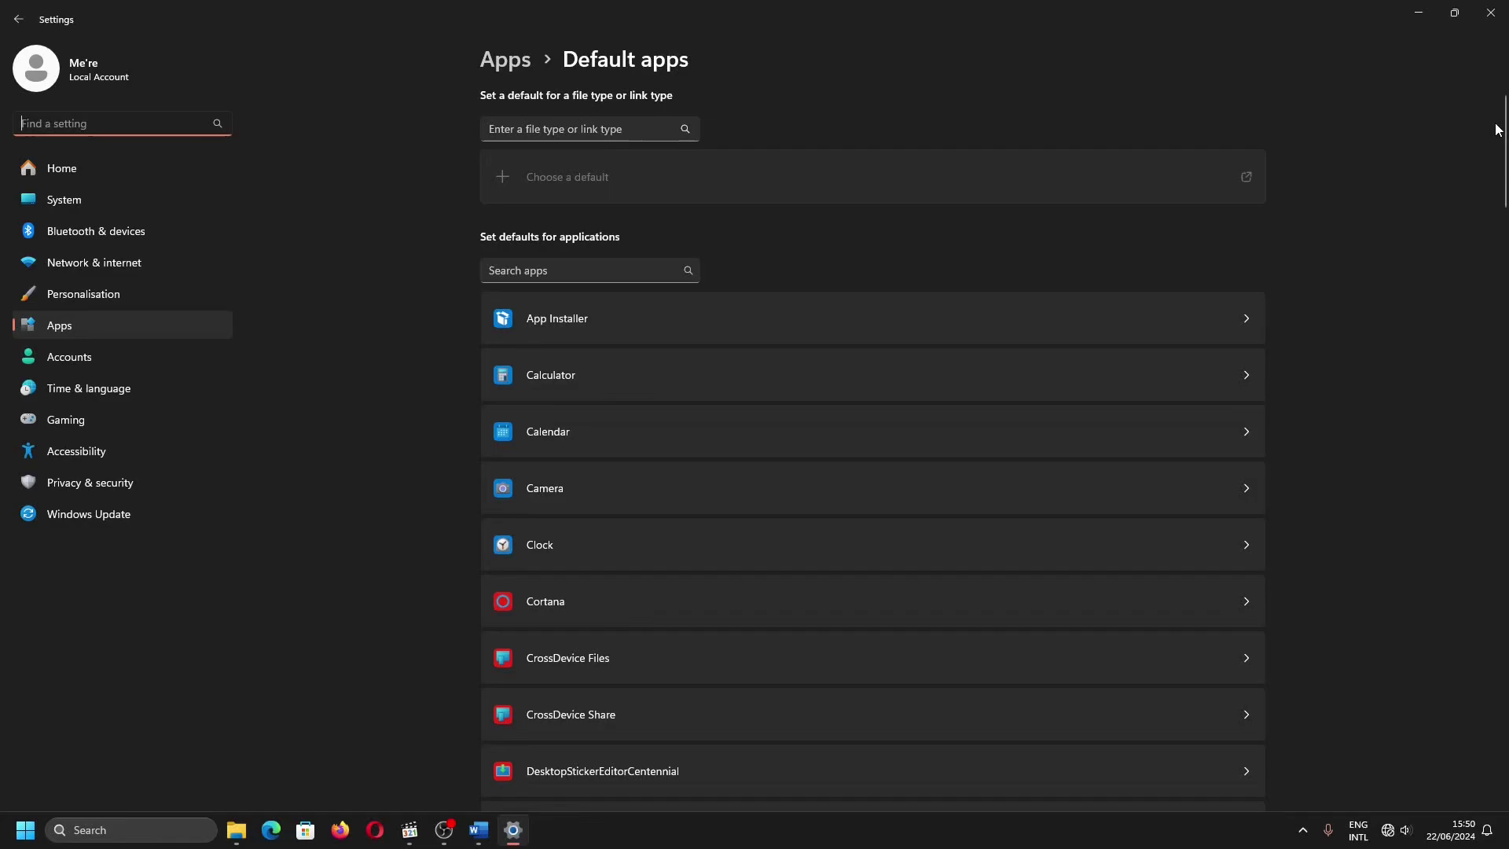
Place Settings beside the Documents folder and reset all default apps
left_click_drag(1503, 120, 1503, 751)
left_click_drag(794, 6, 1507, 189)
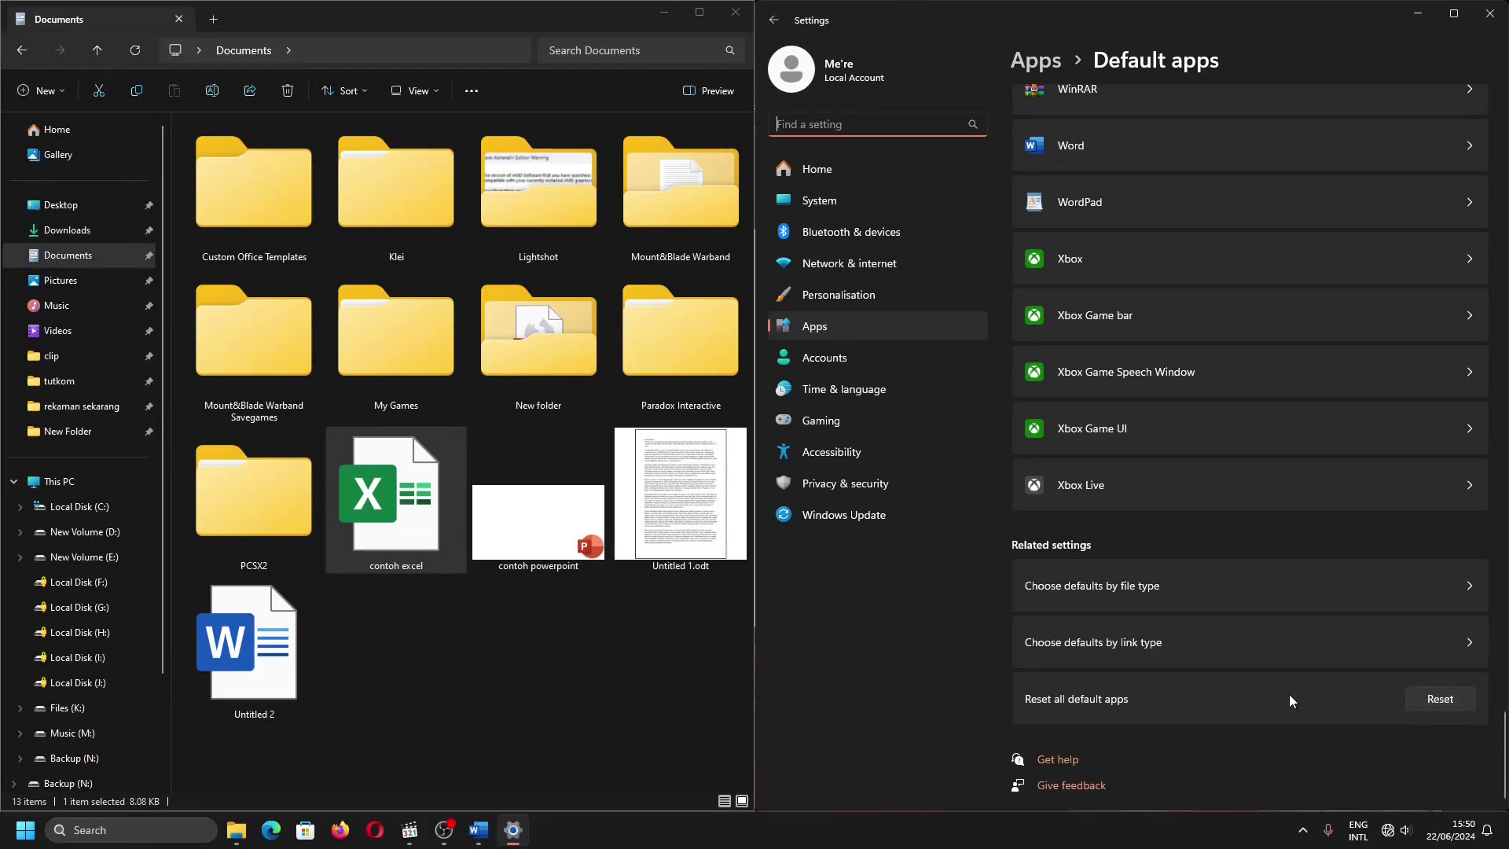
left_click(1432, 700)
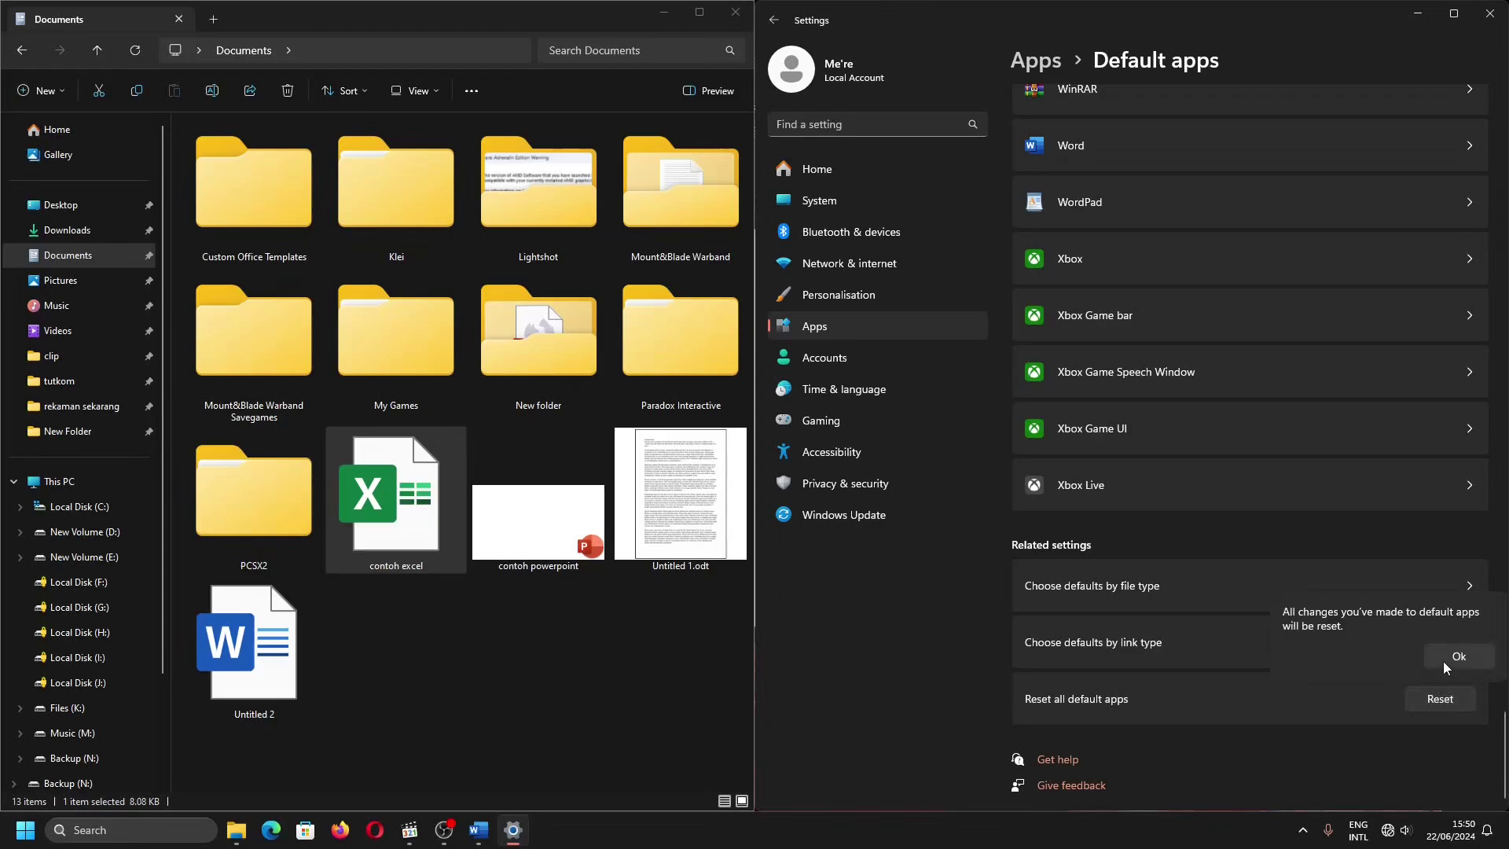
left_click(1444, 665)
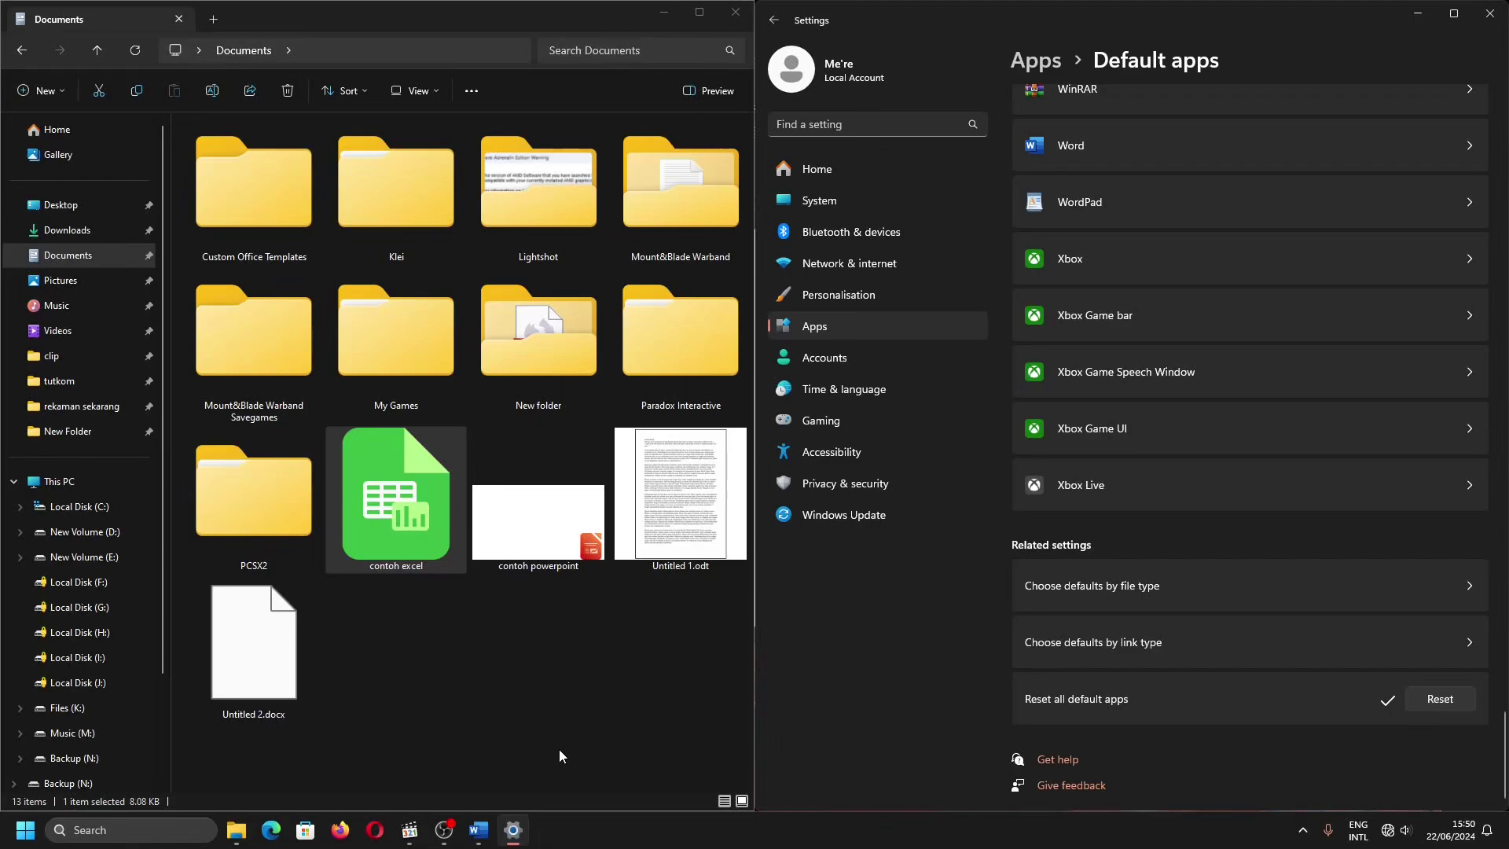
Check which apps are offered for opening Untitled 2.docx, and dismiss the choice without picking one
left_click(254, 672)
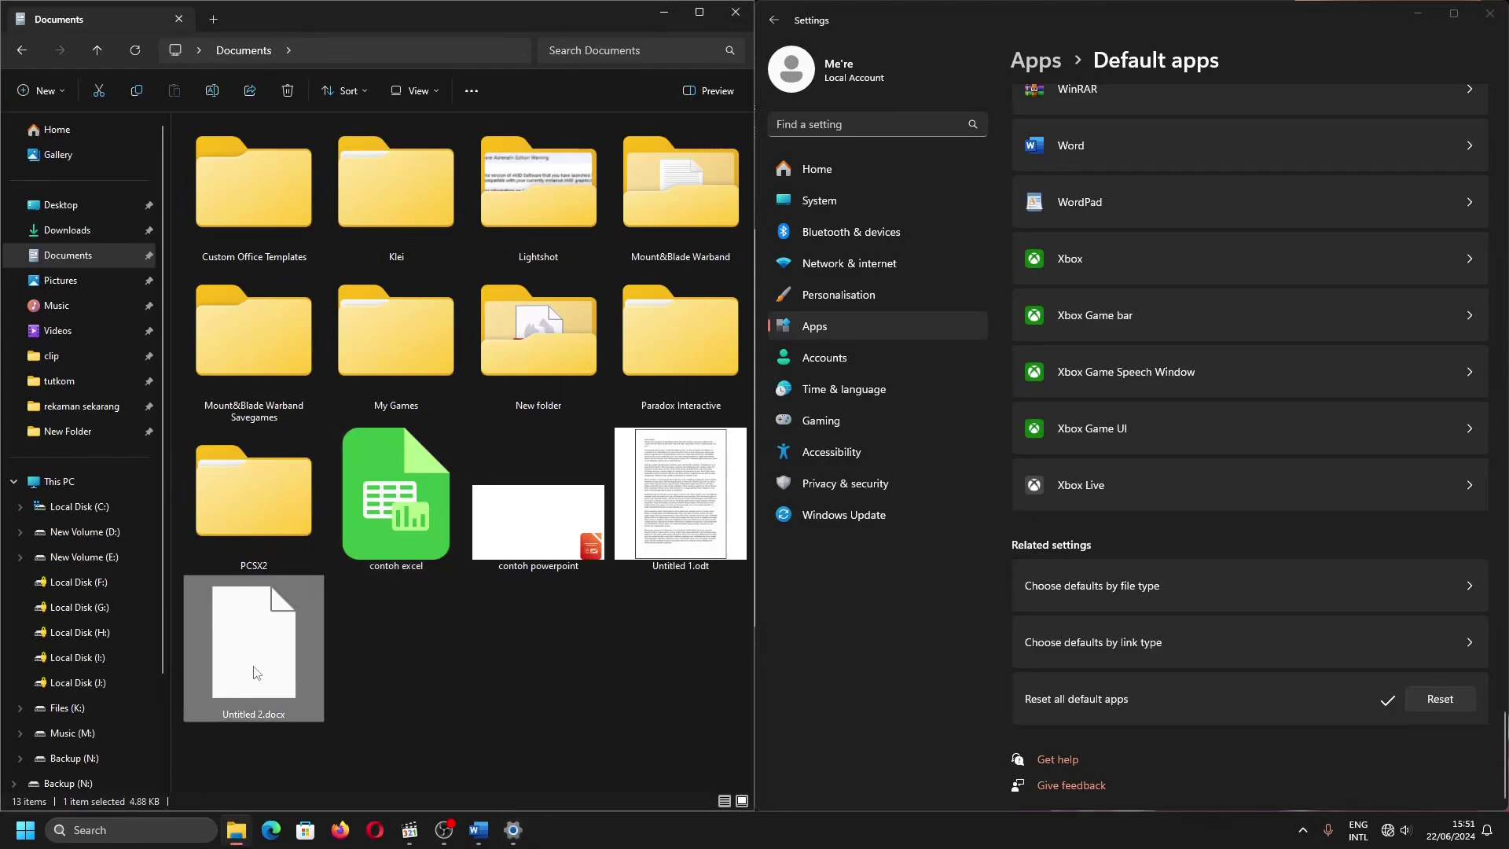
right_click(255, 672)
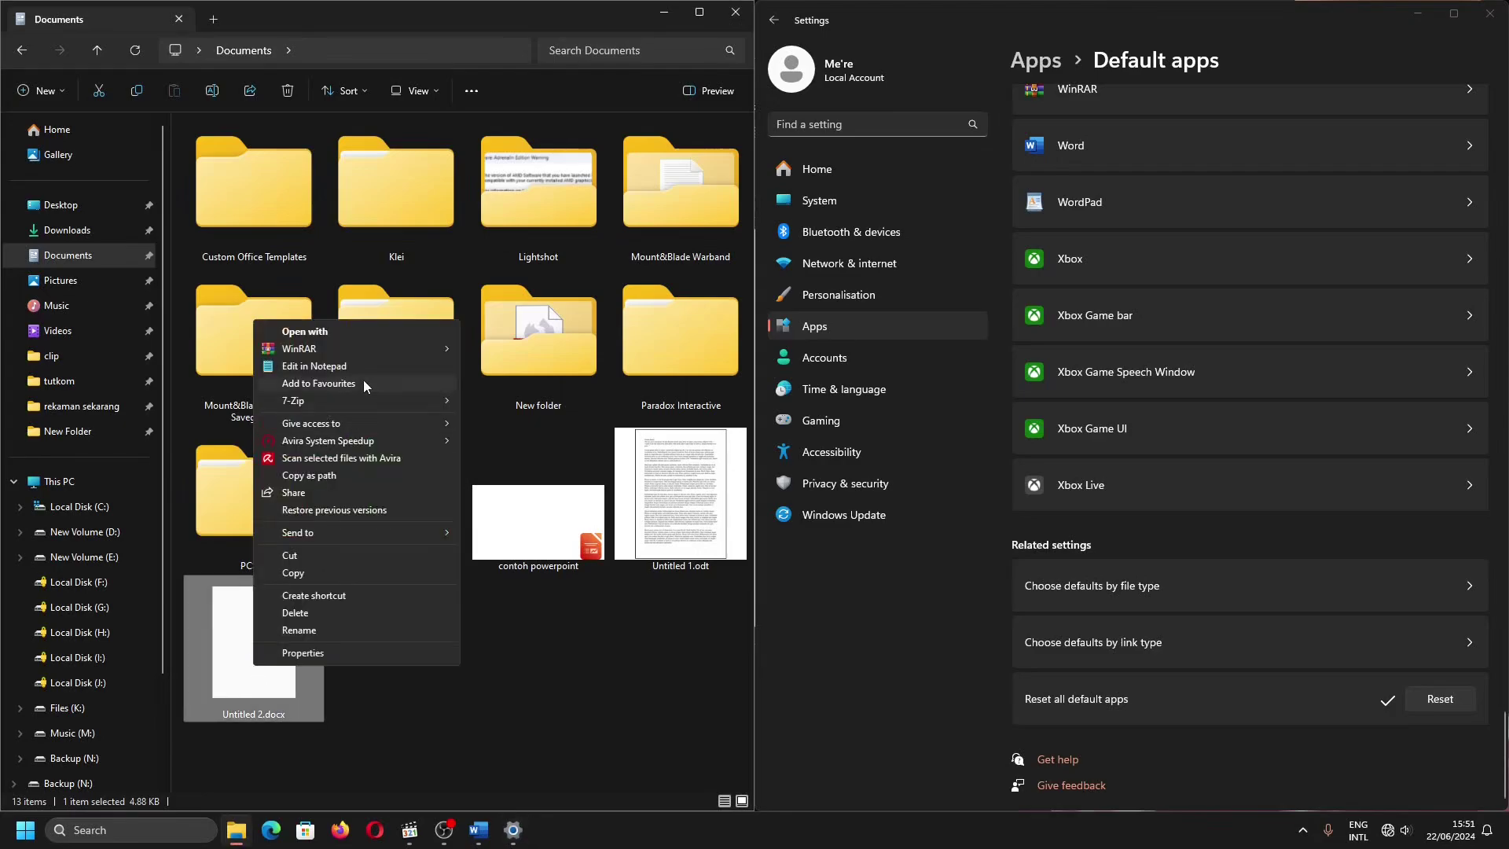
left_click(371, 329)
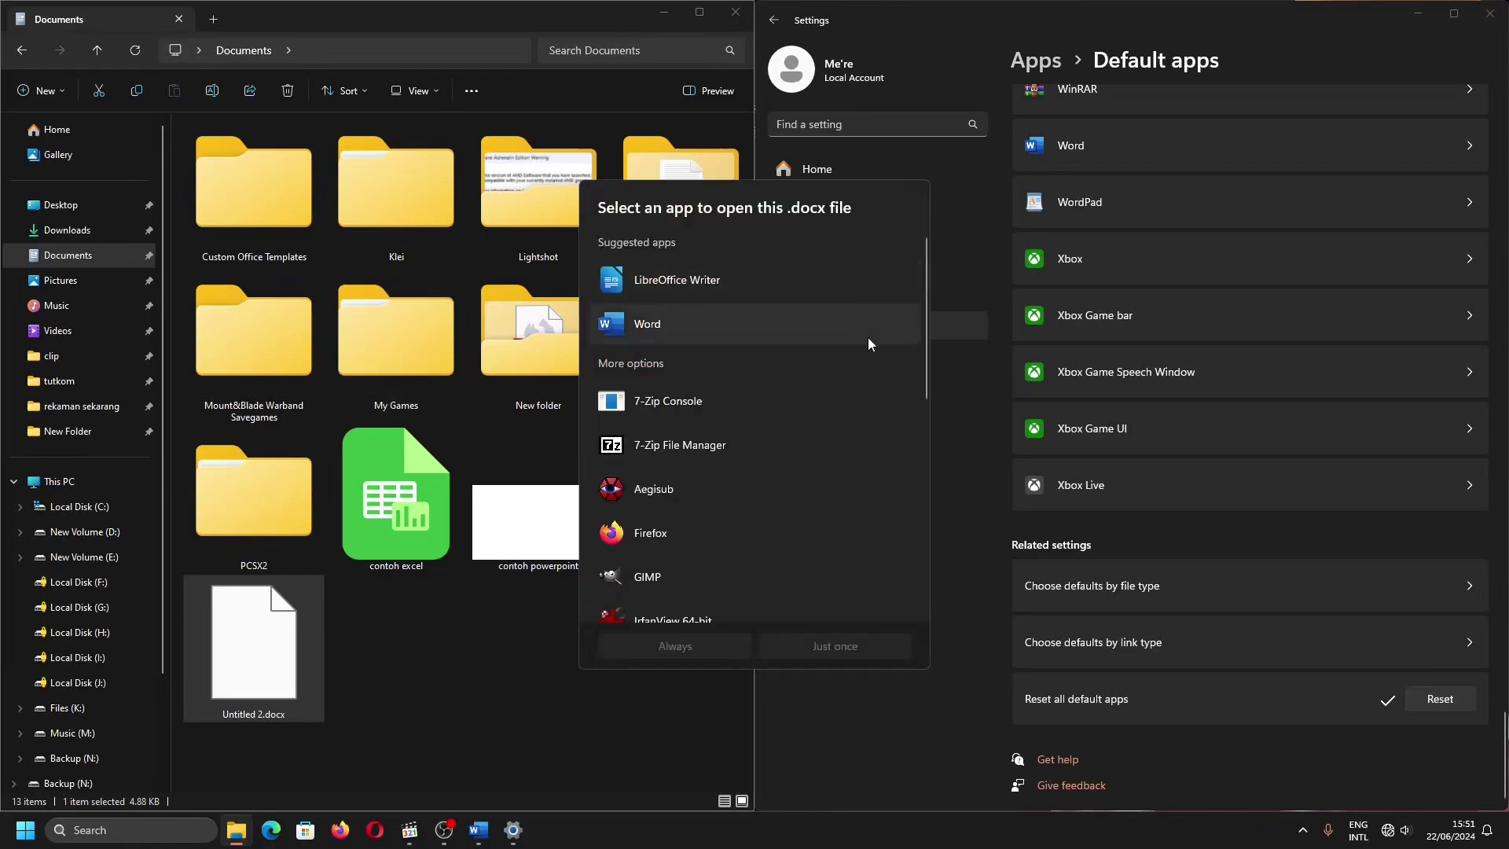
left_click(990, 346)
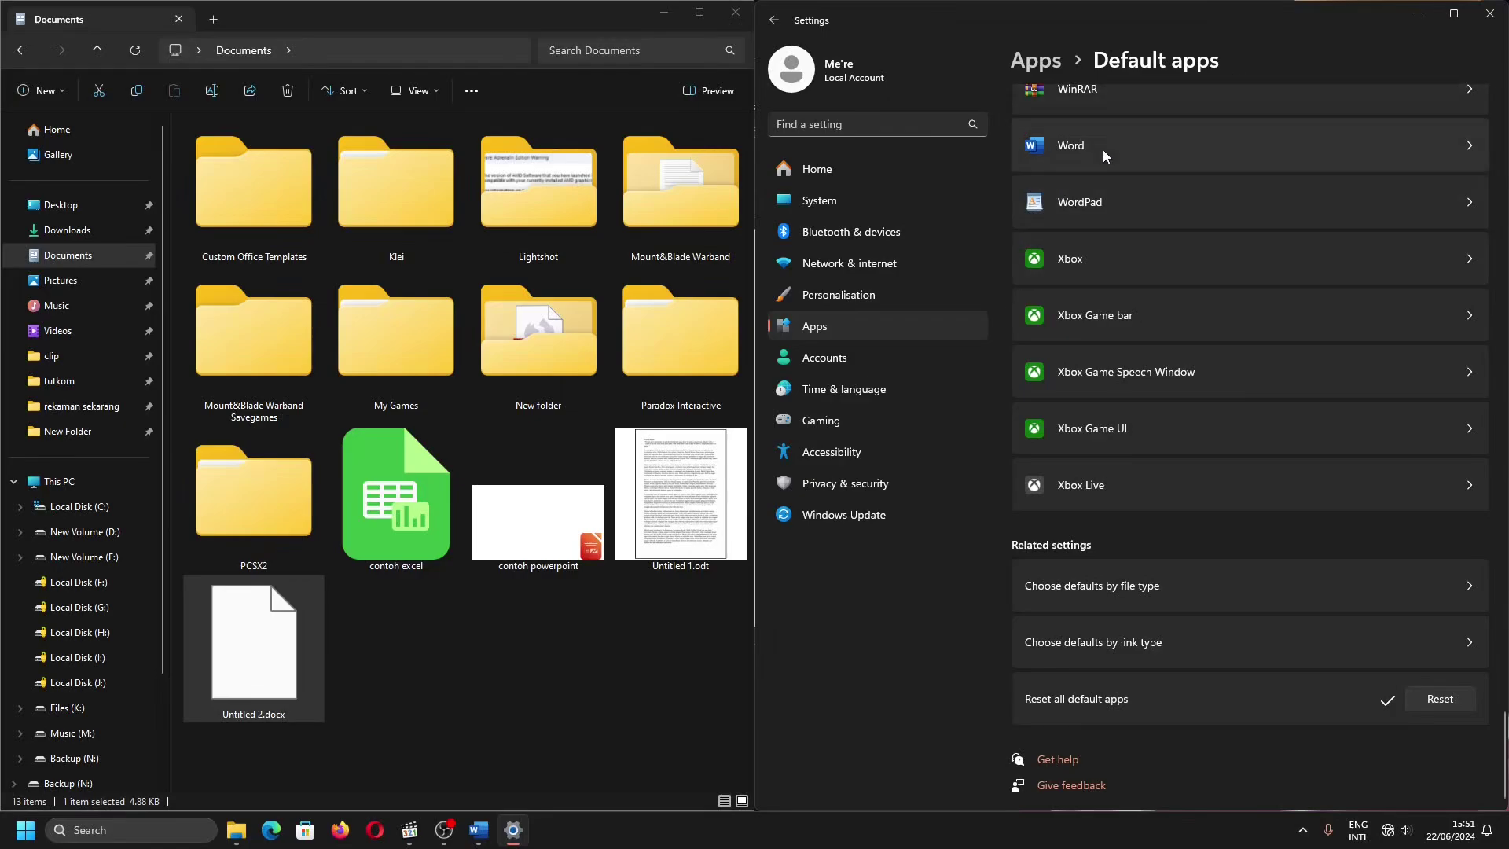
Reopen the Default apps settings, search the applications for "word" and open Word's default file types
left_click(830, 333)
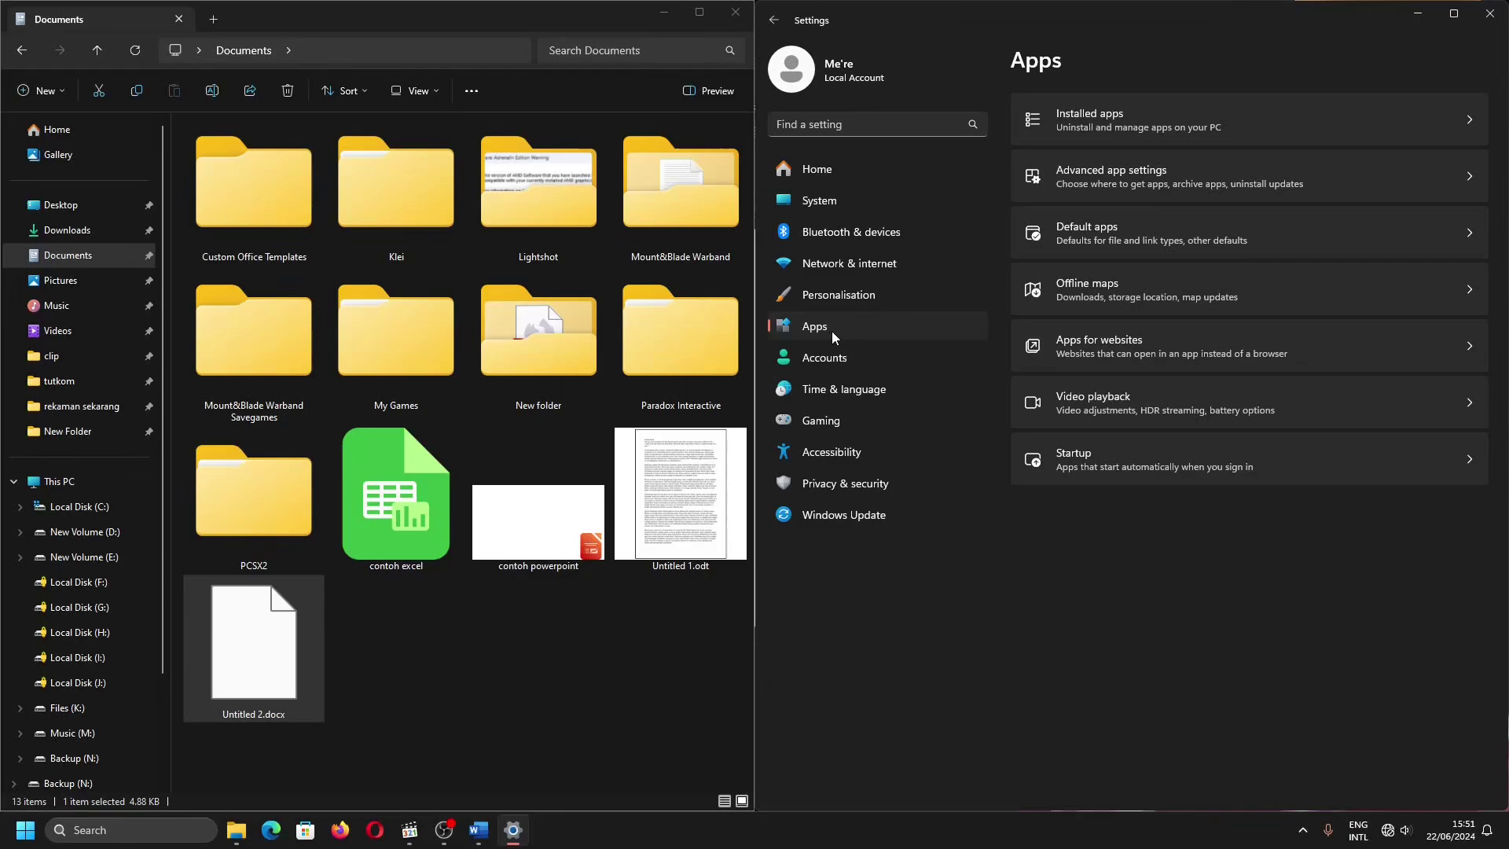
left_click(1235, 239)
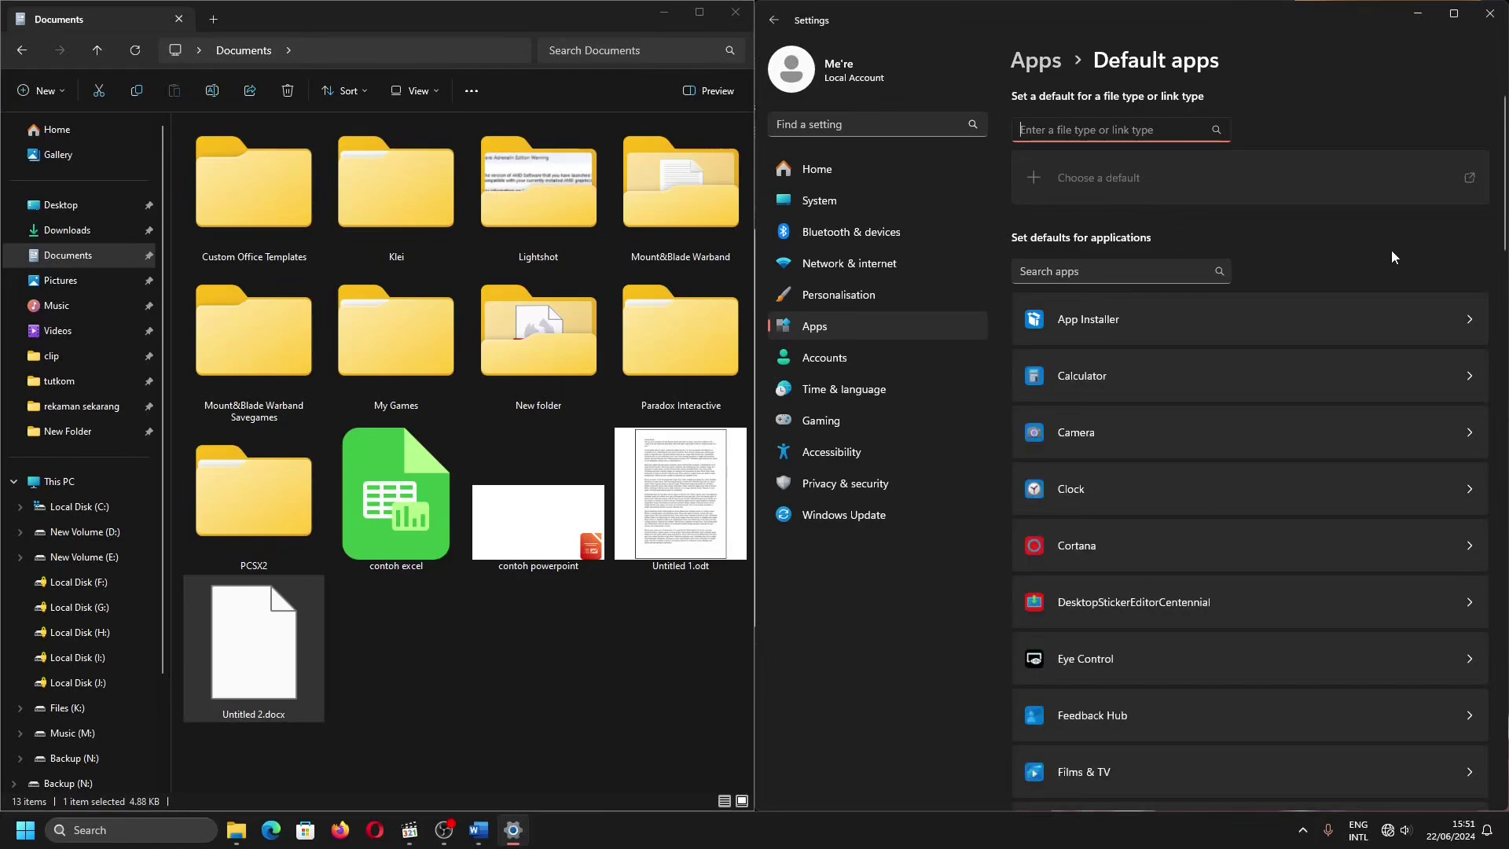
left_click(1167, 269)
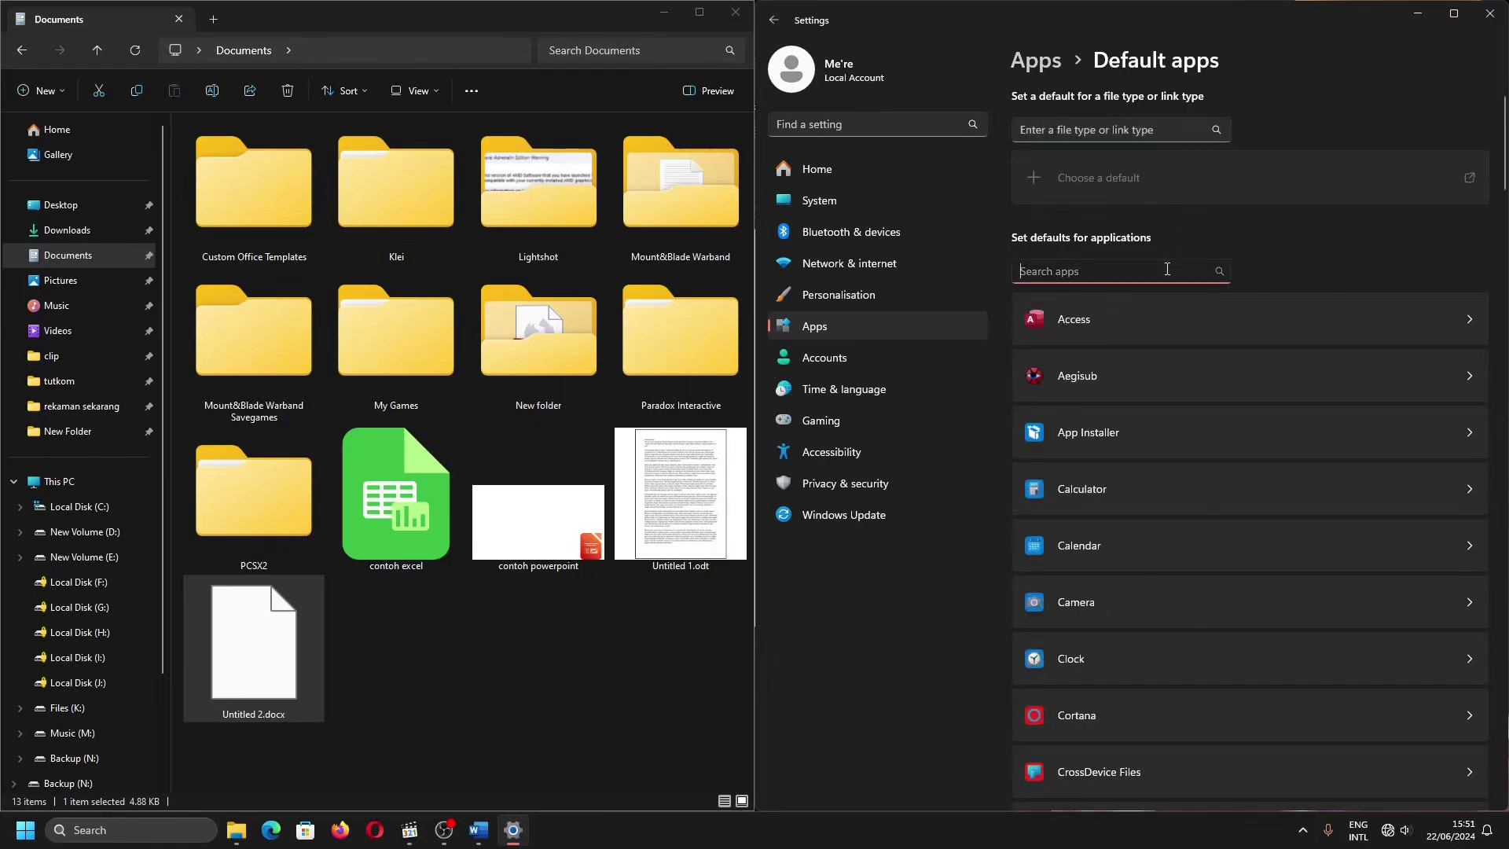
type("word")
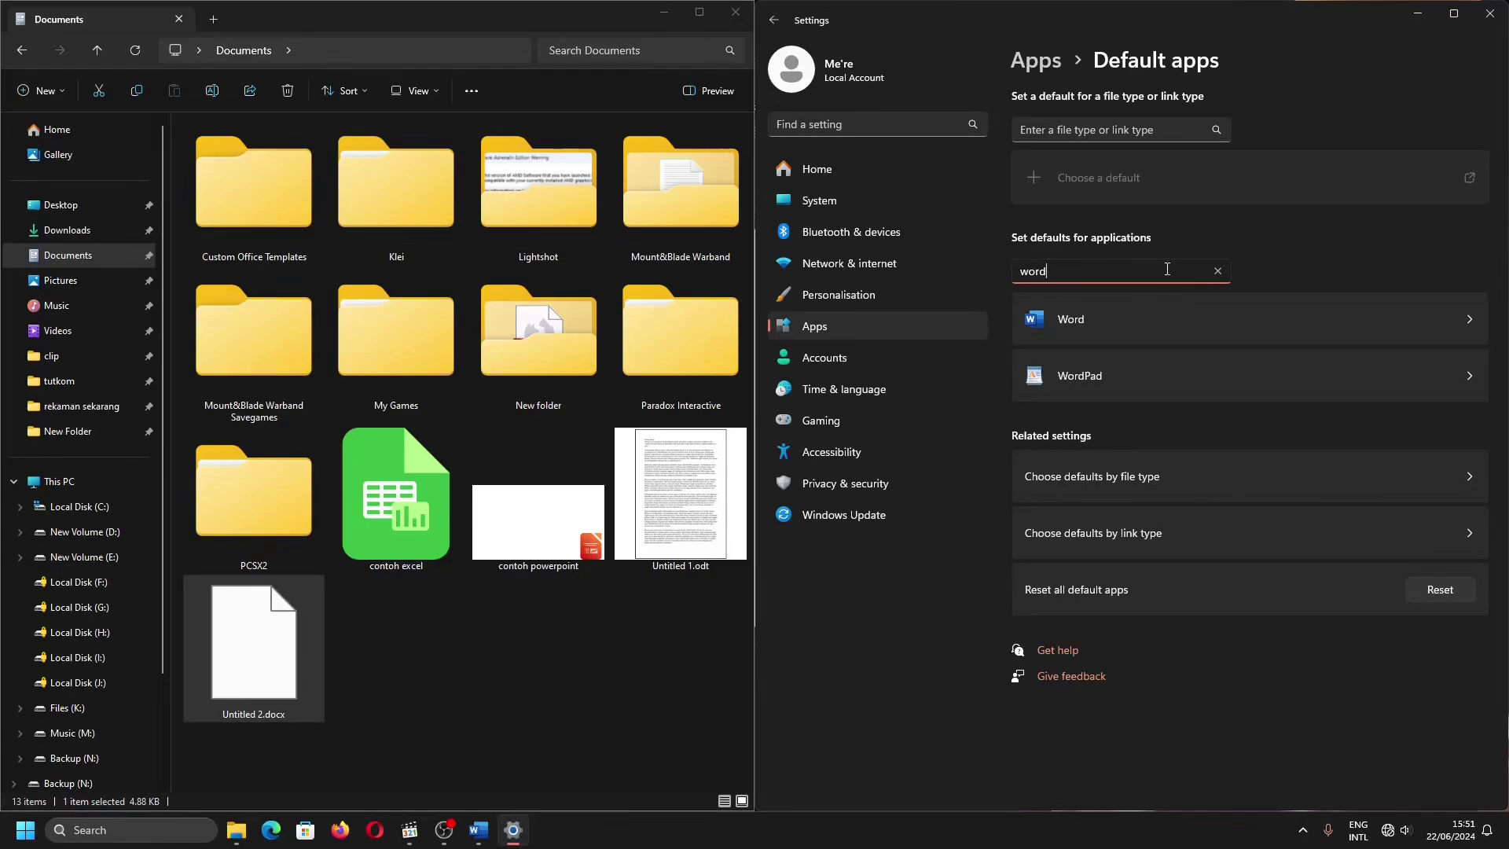
left_click(1410, 316)
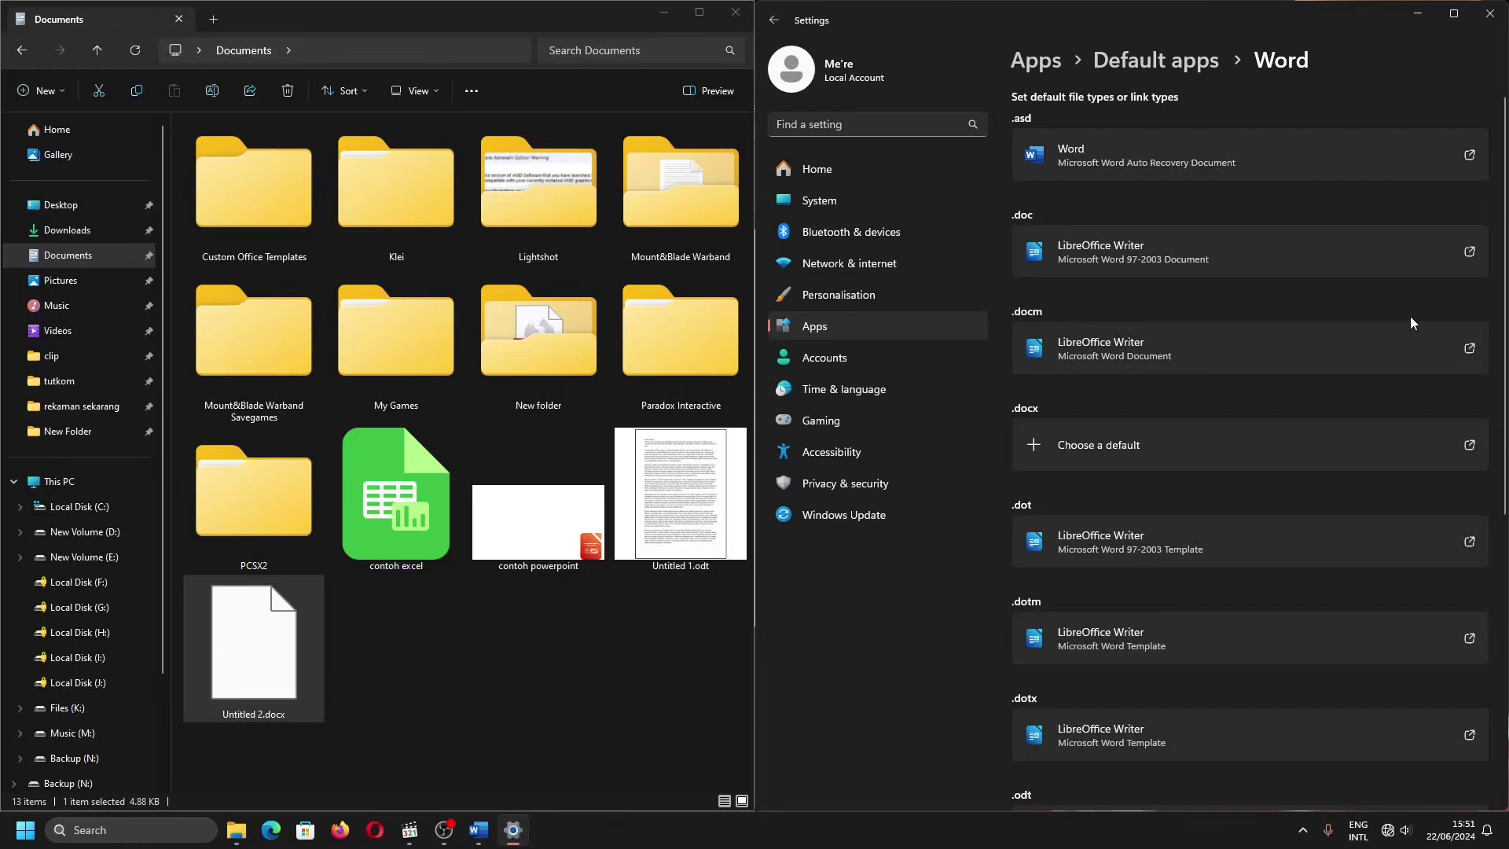
Set Word as the default app for .docx files in Word's default file types
scroll(1410, 323, "down", 3)
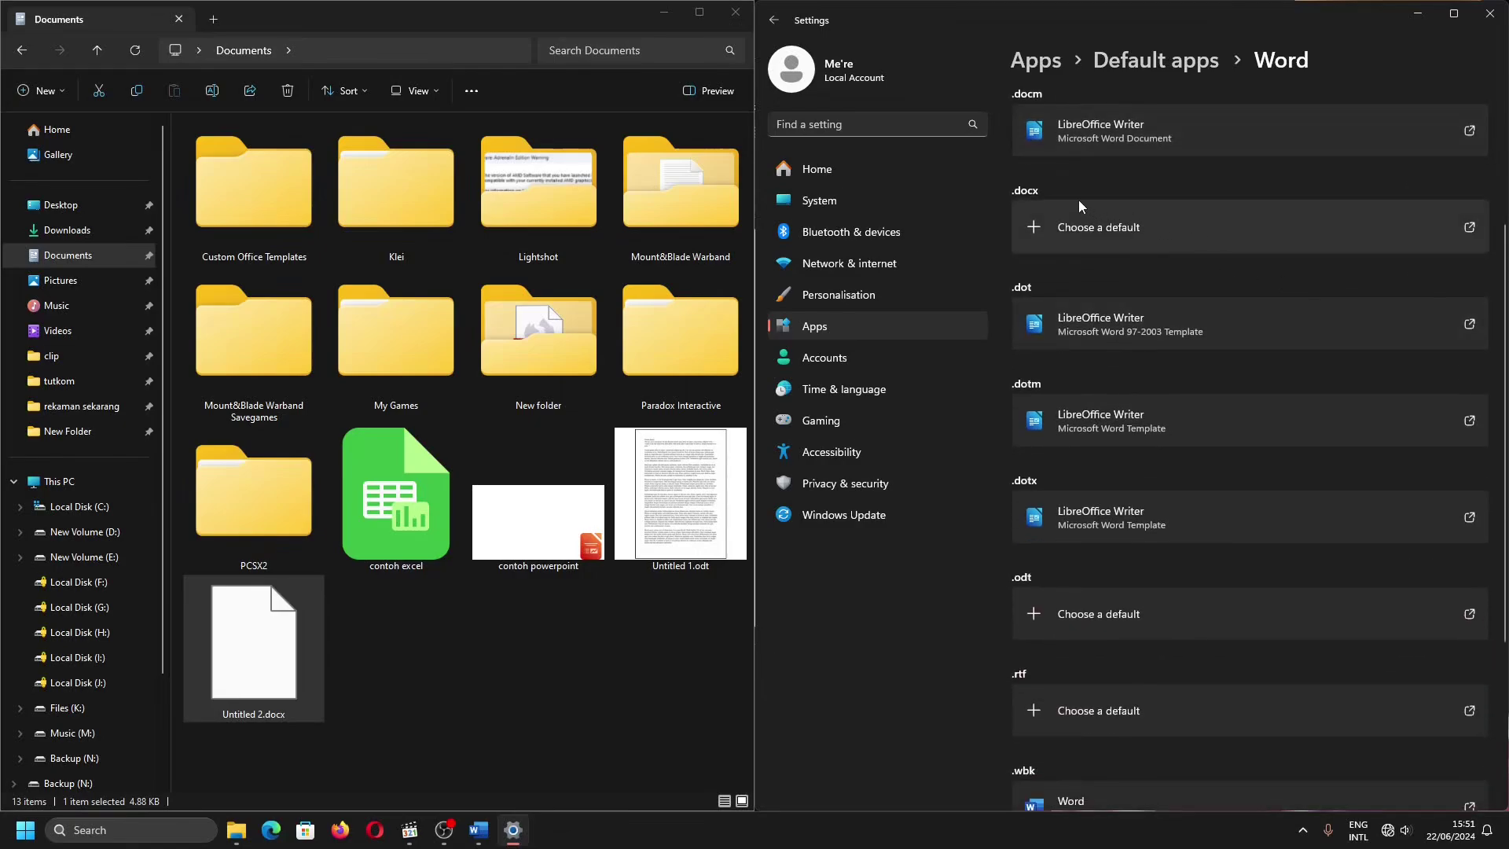
left_click(1208, 230)
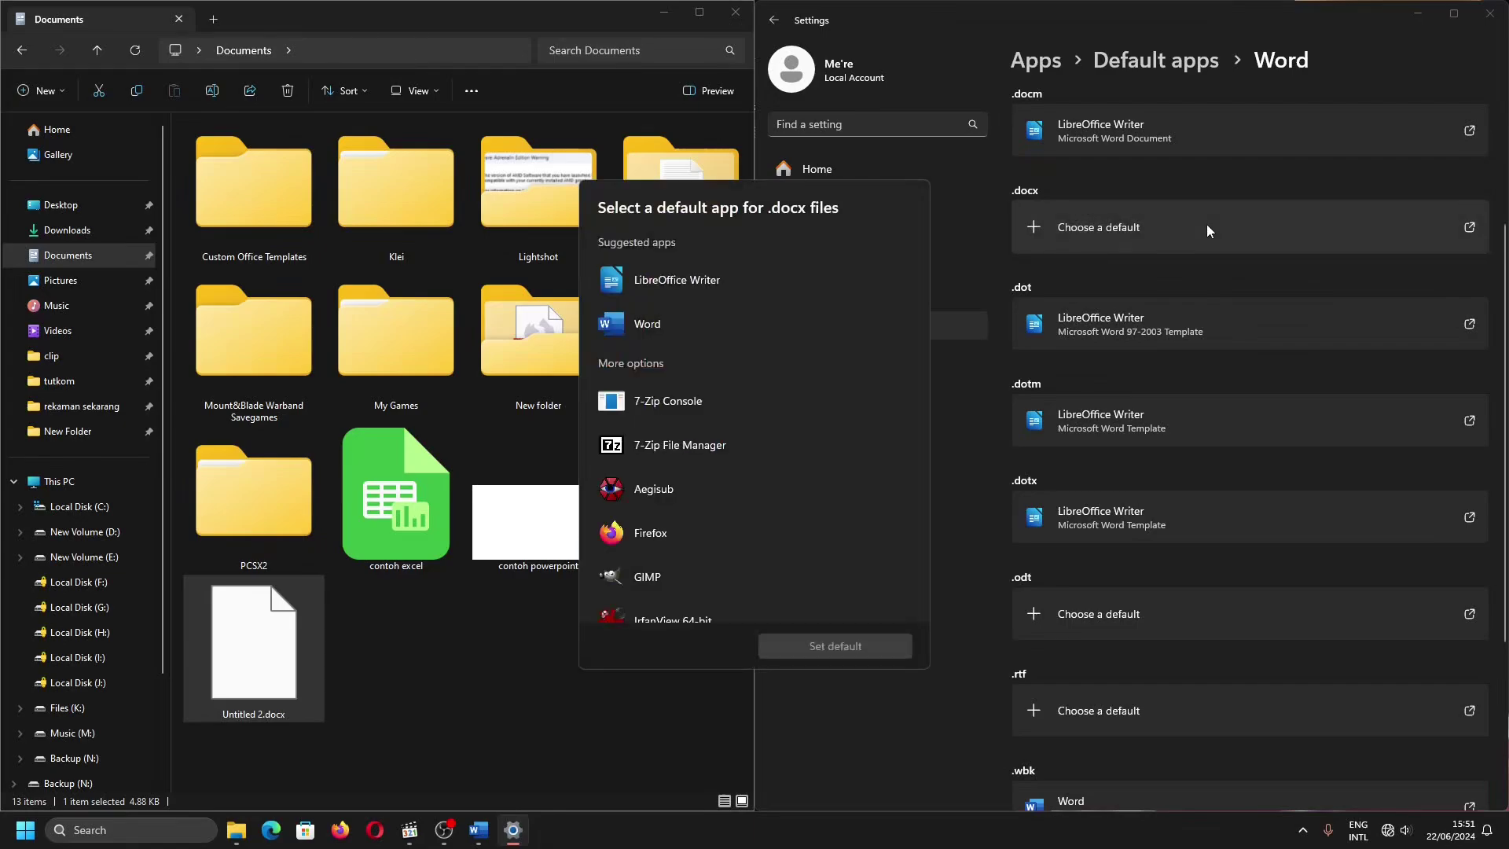
left_click(690, 329)
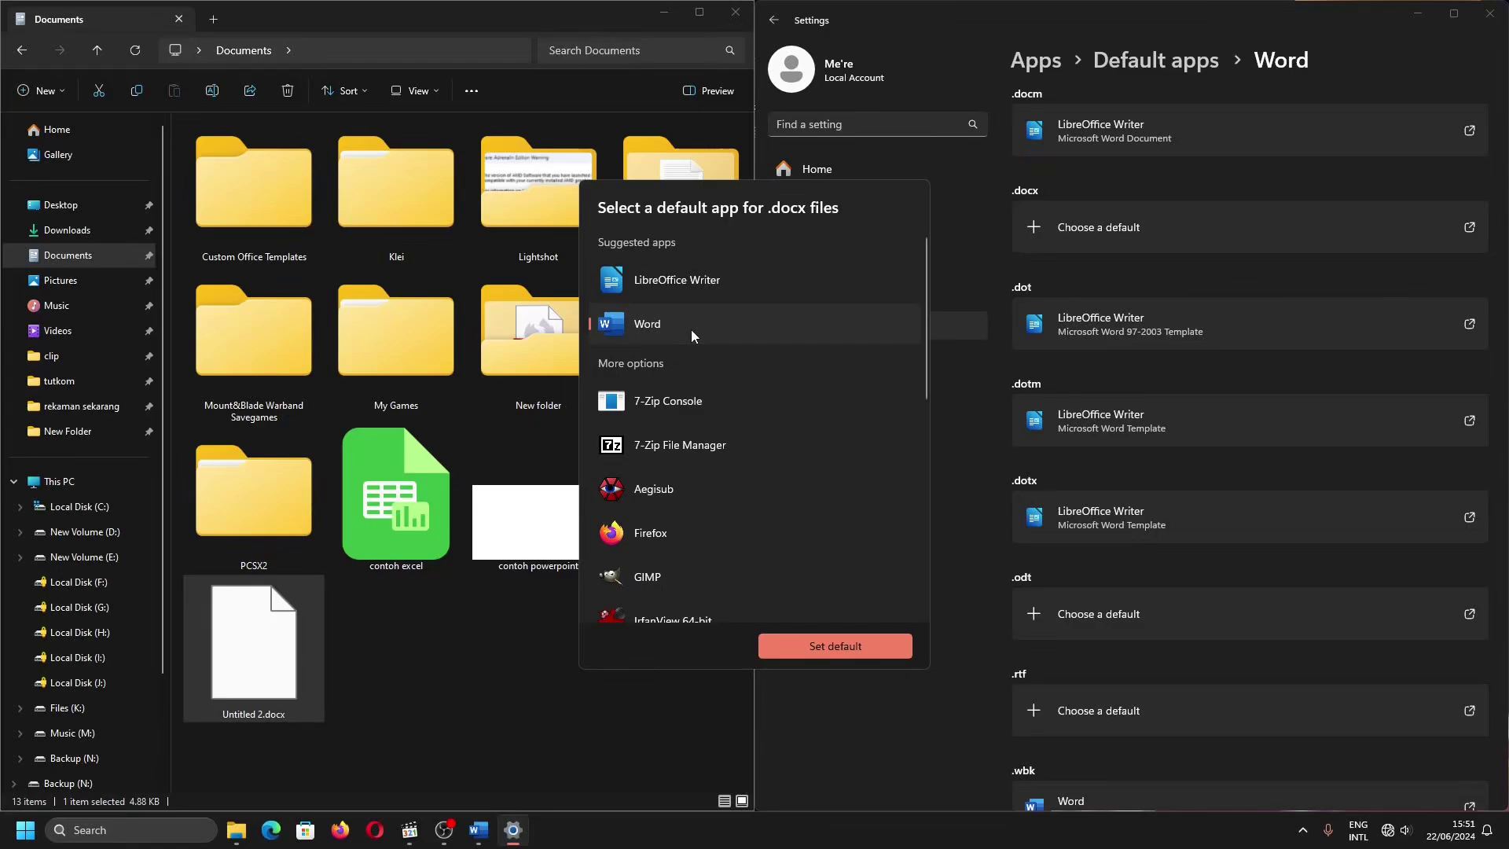
left_click(886, 656)
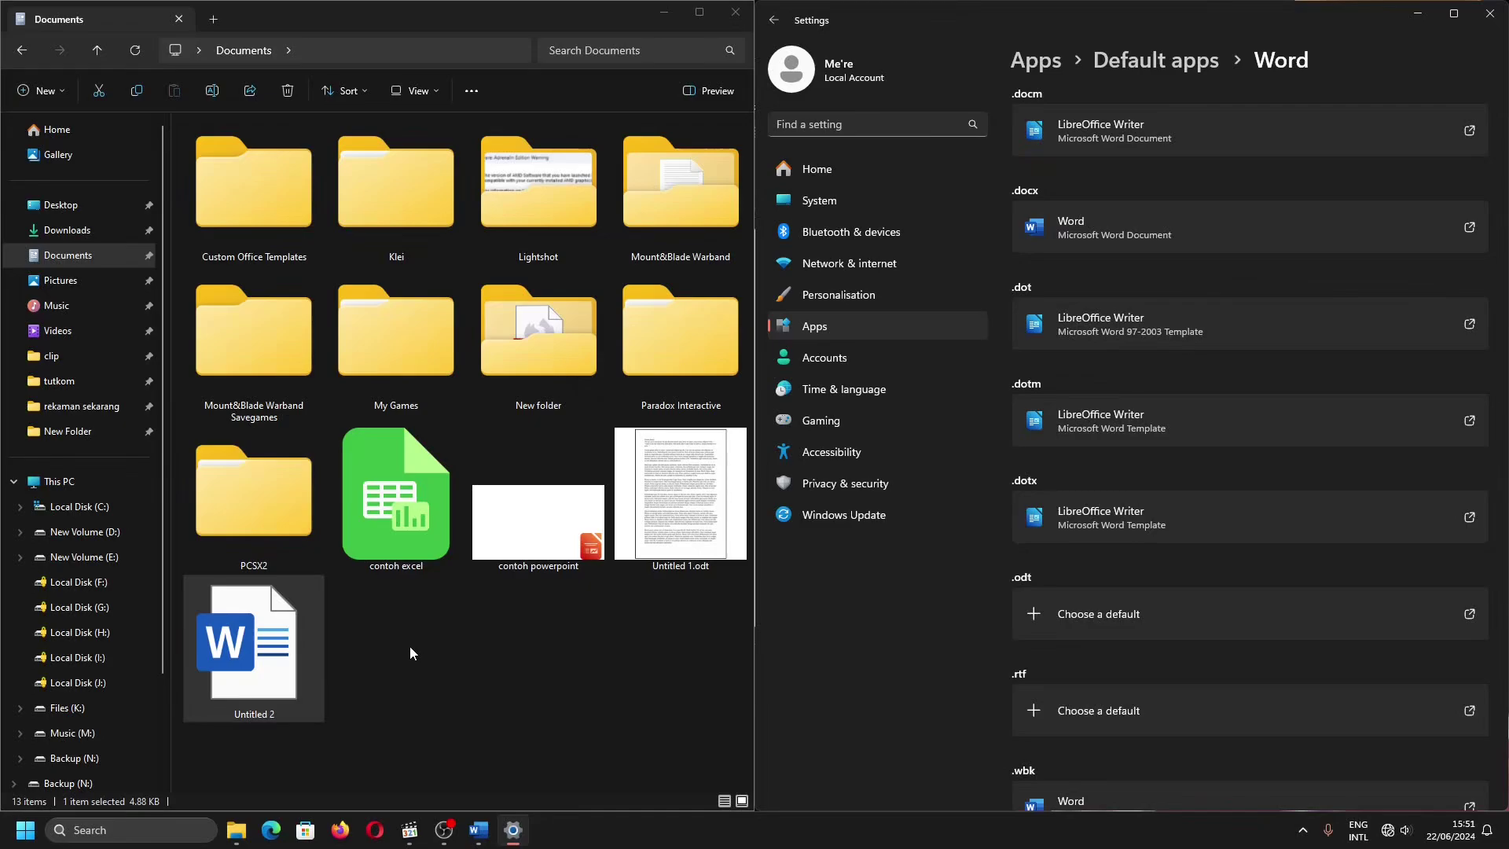
Open the contoh excel file with Excel, choosing to always use it for .xlsx files, and close the opened window
right_click(394, 515)
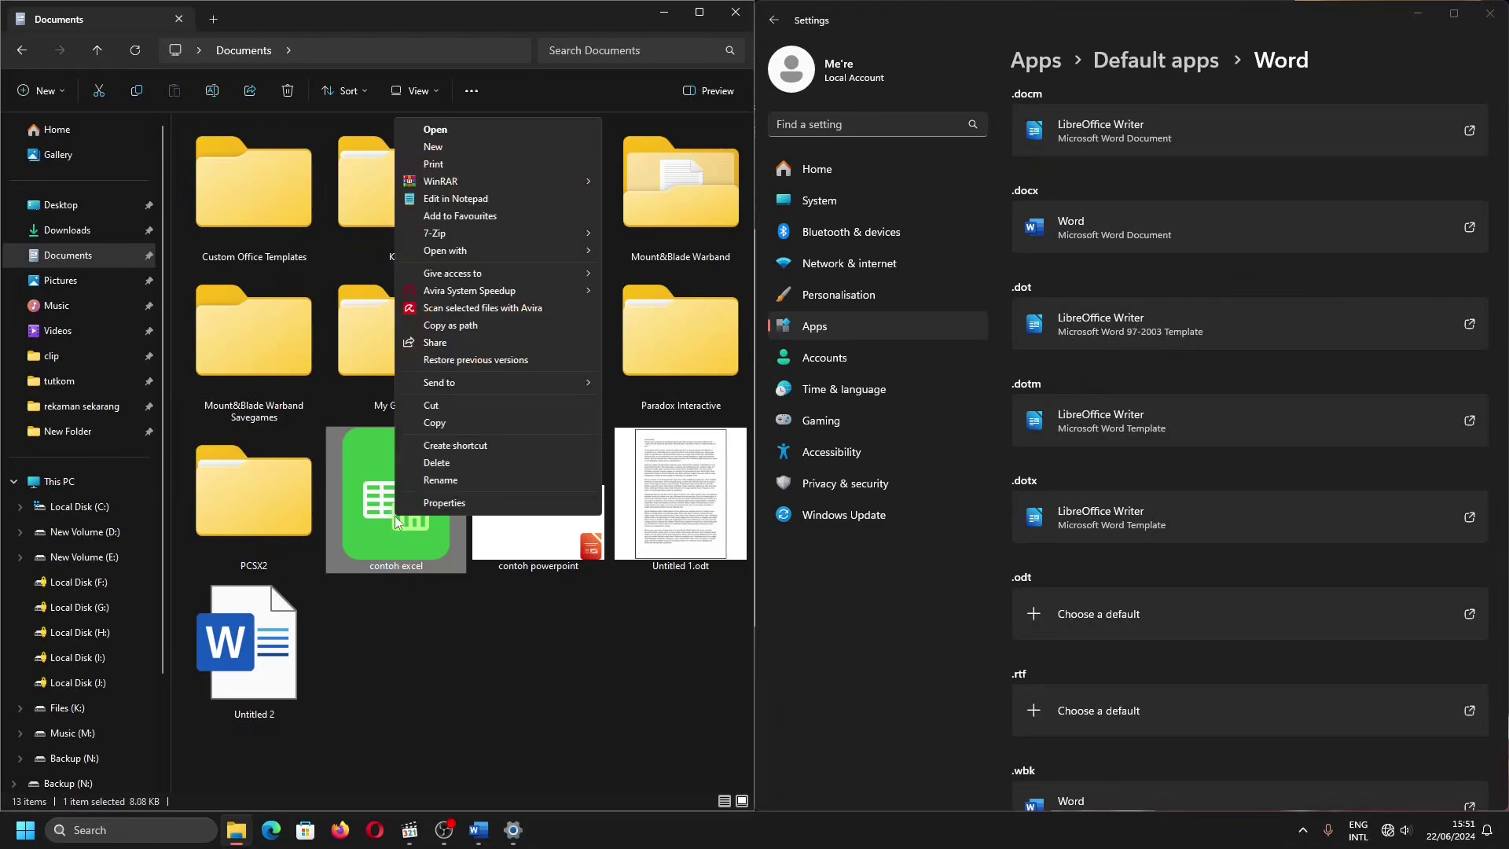
mouse_move(503, 256)
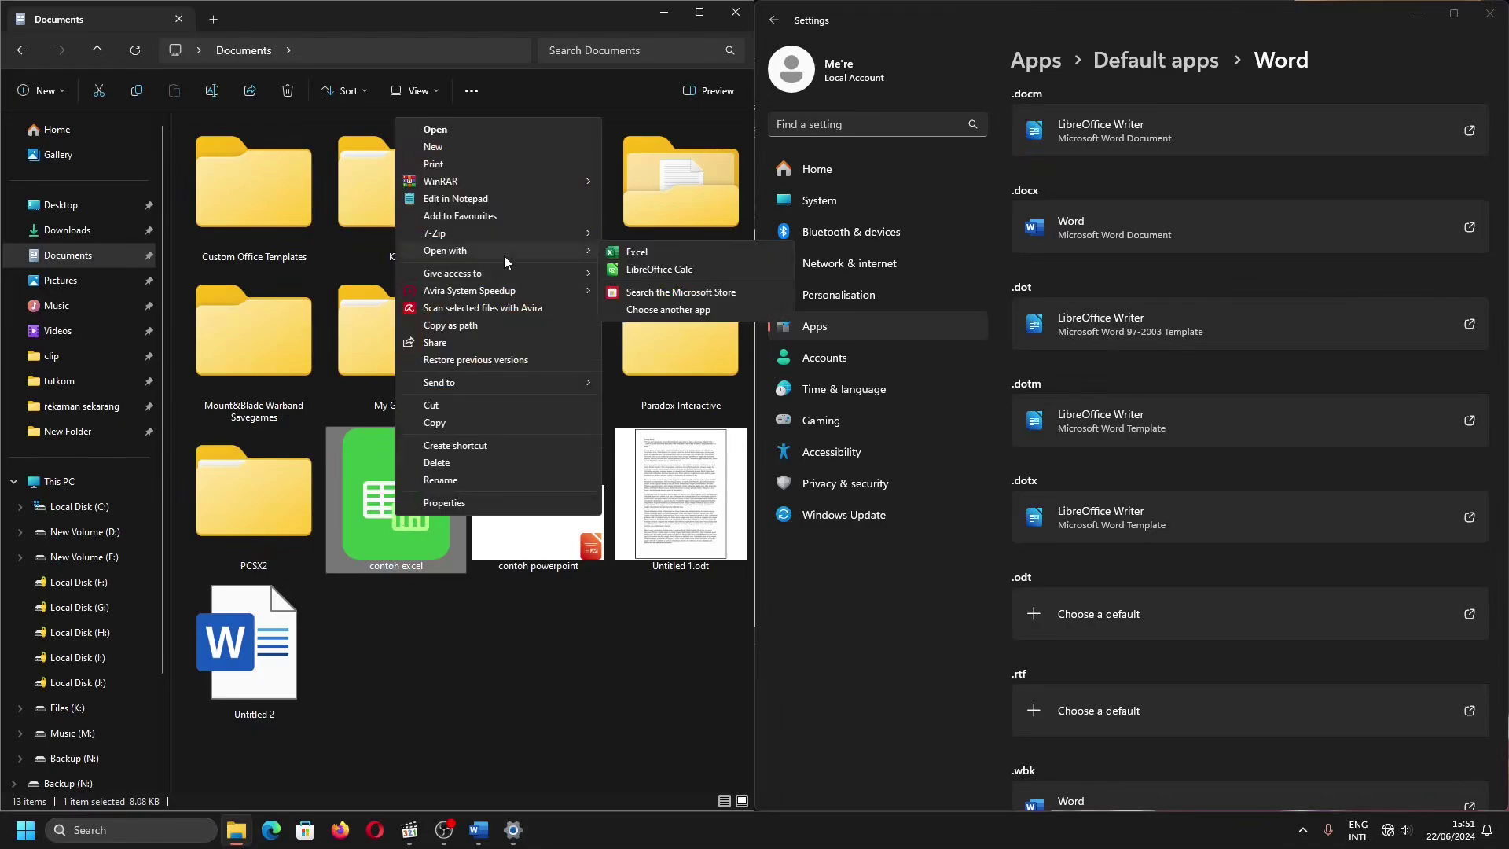
left_click(699, 310)
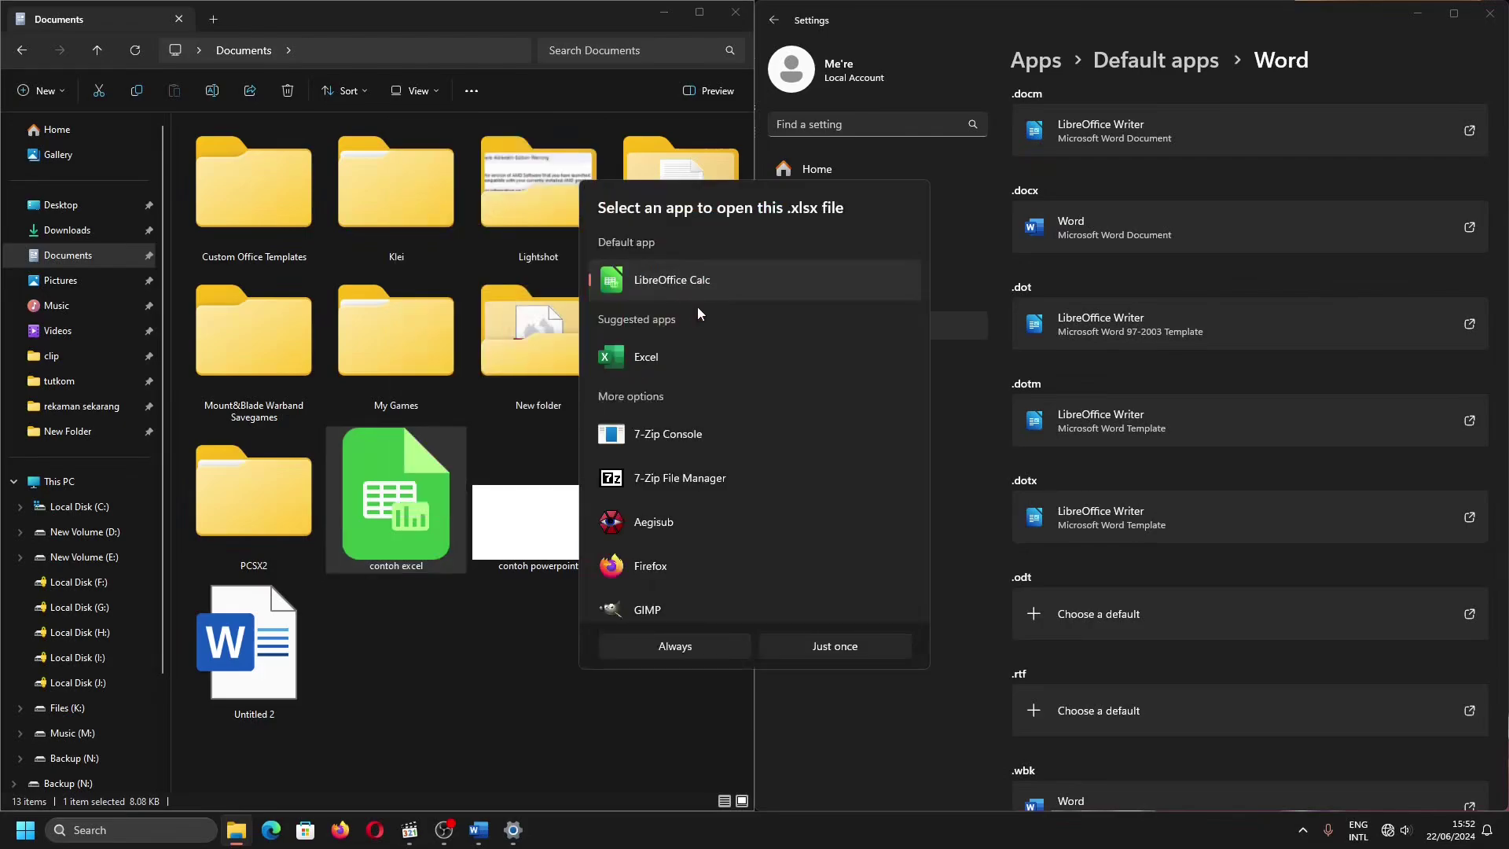
left_click(695, 350)
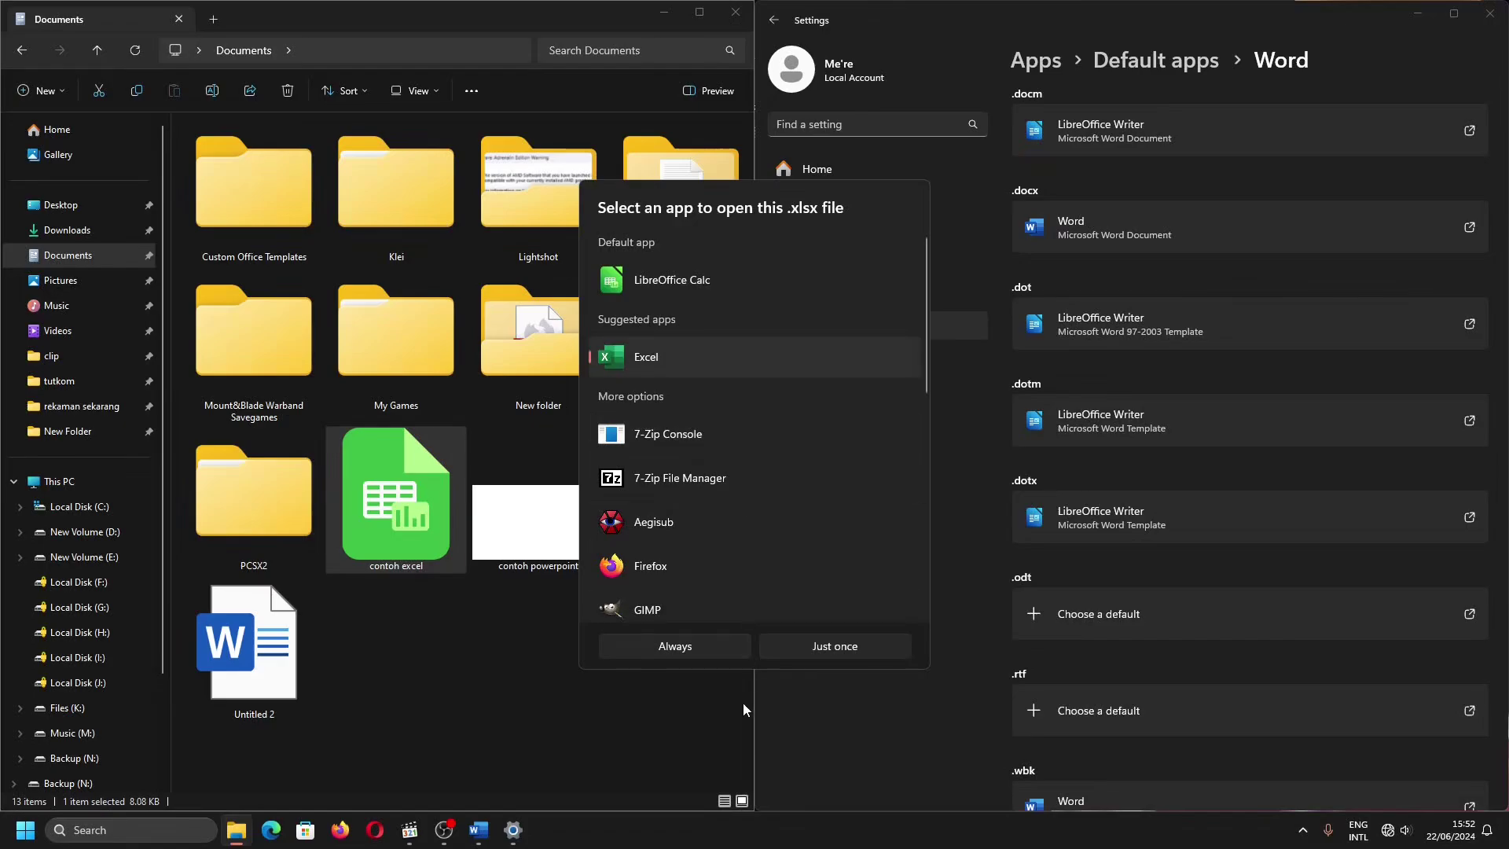
left_click(705, 655)
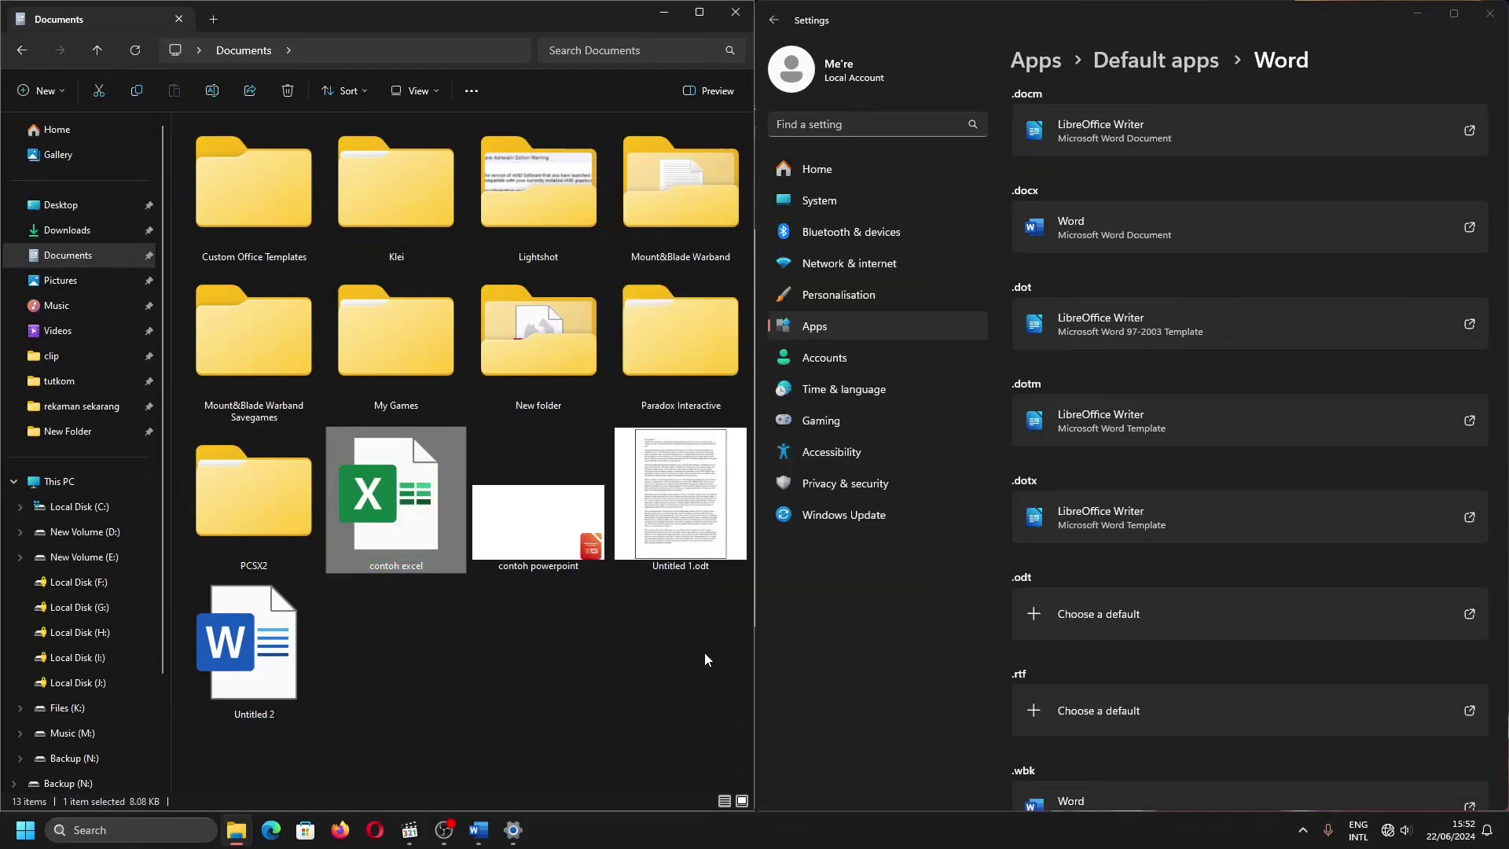
key("alt+F4")
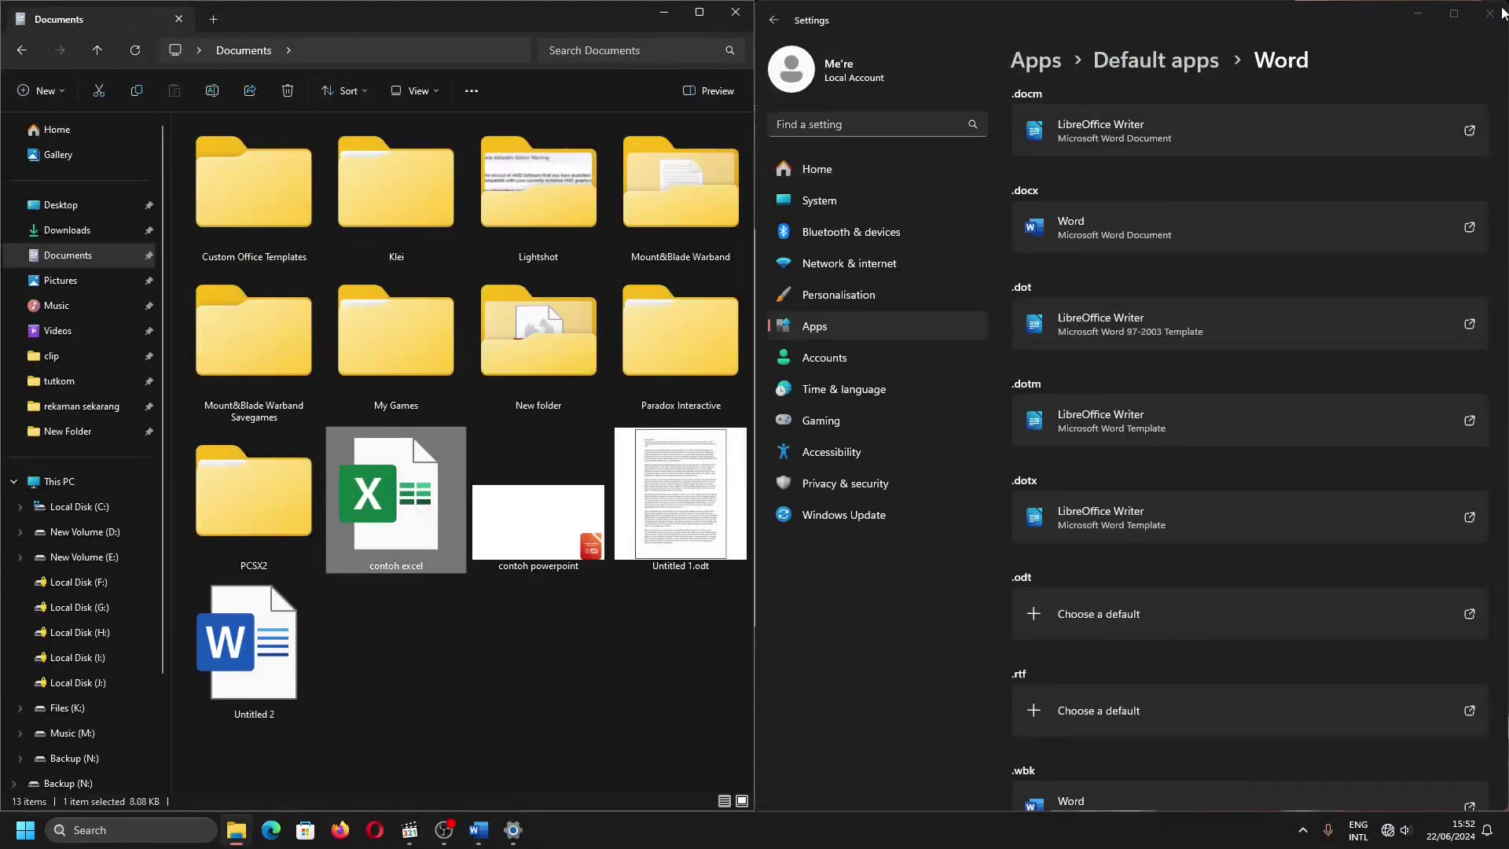